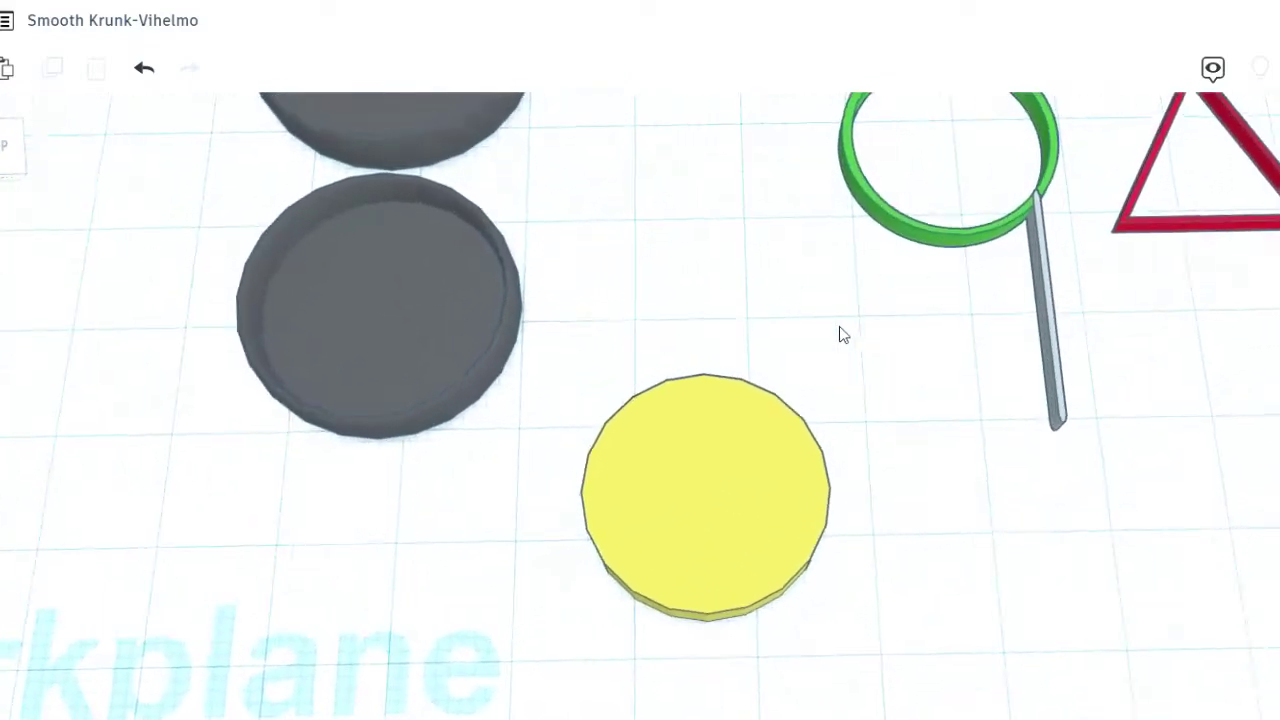
Move the green ring onto the yellow disc, enlarge the disc to 22.00 and make it a hole.
left_click(975, 183)
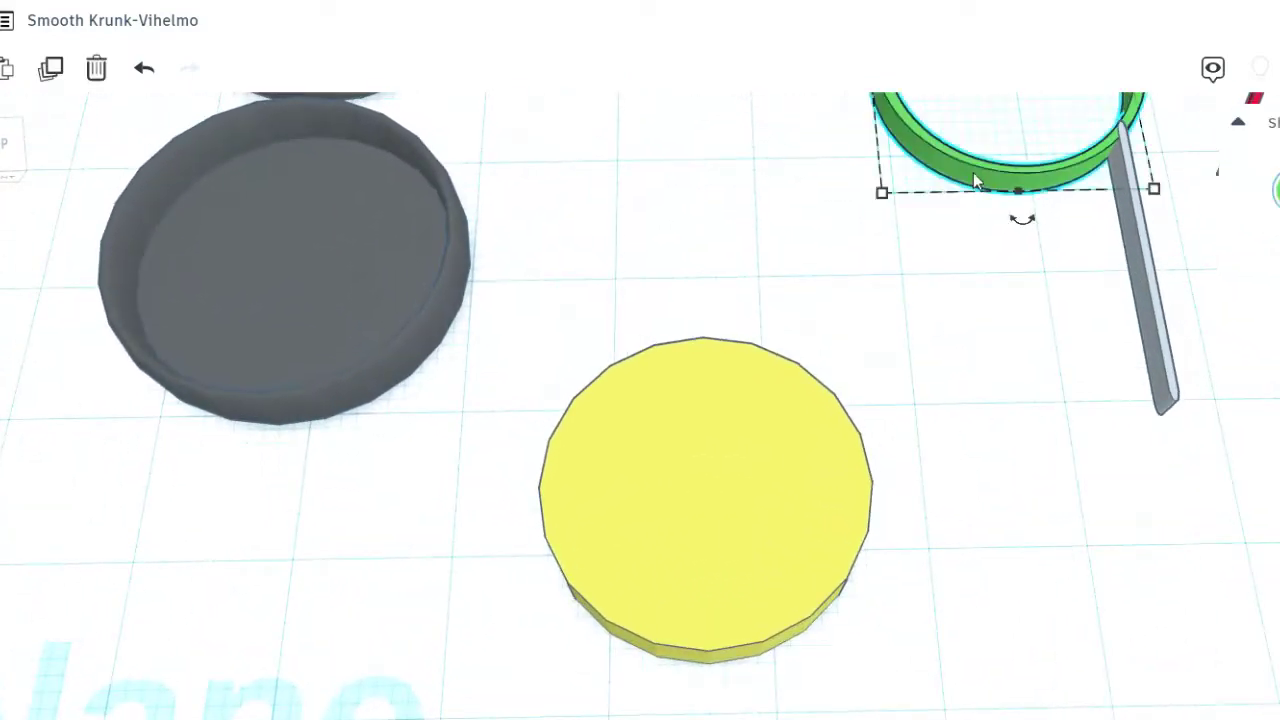
left_click_drag(975, 183, 657, 566)
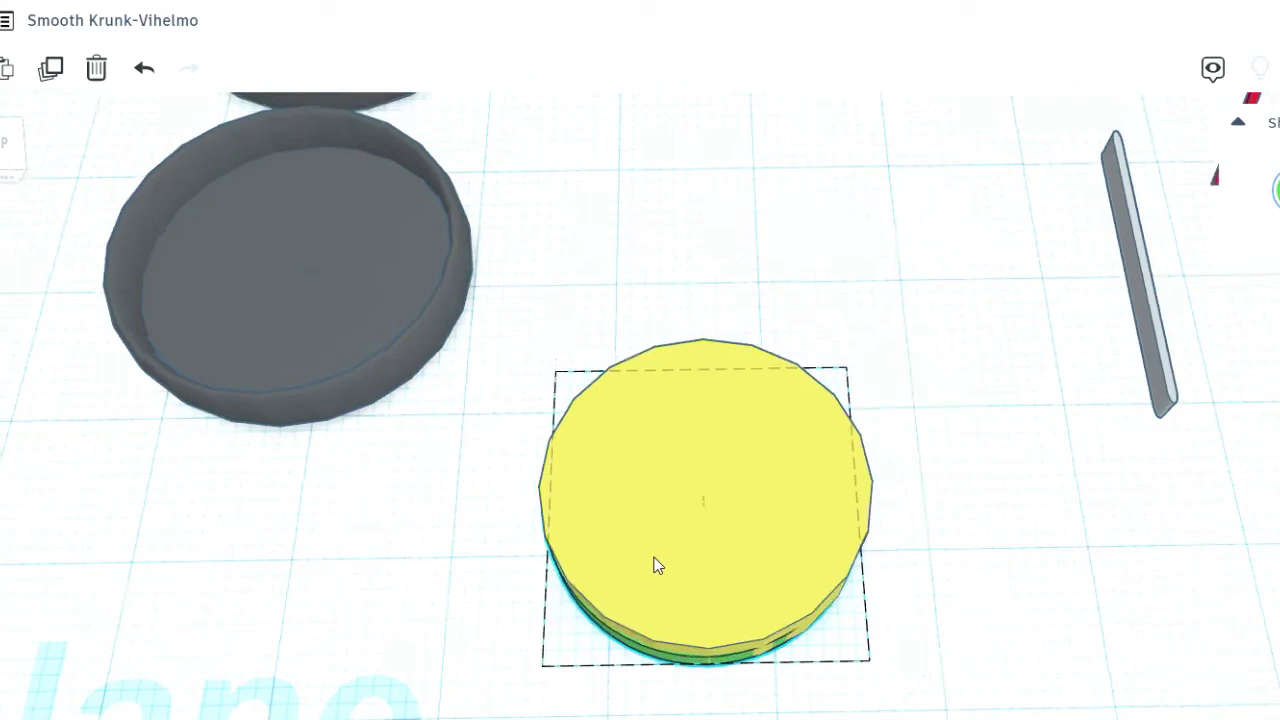
right_click_drag(657, 566, 697, 513)
left_click(741, 538)
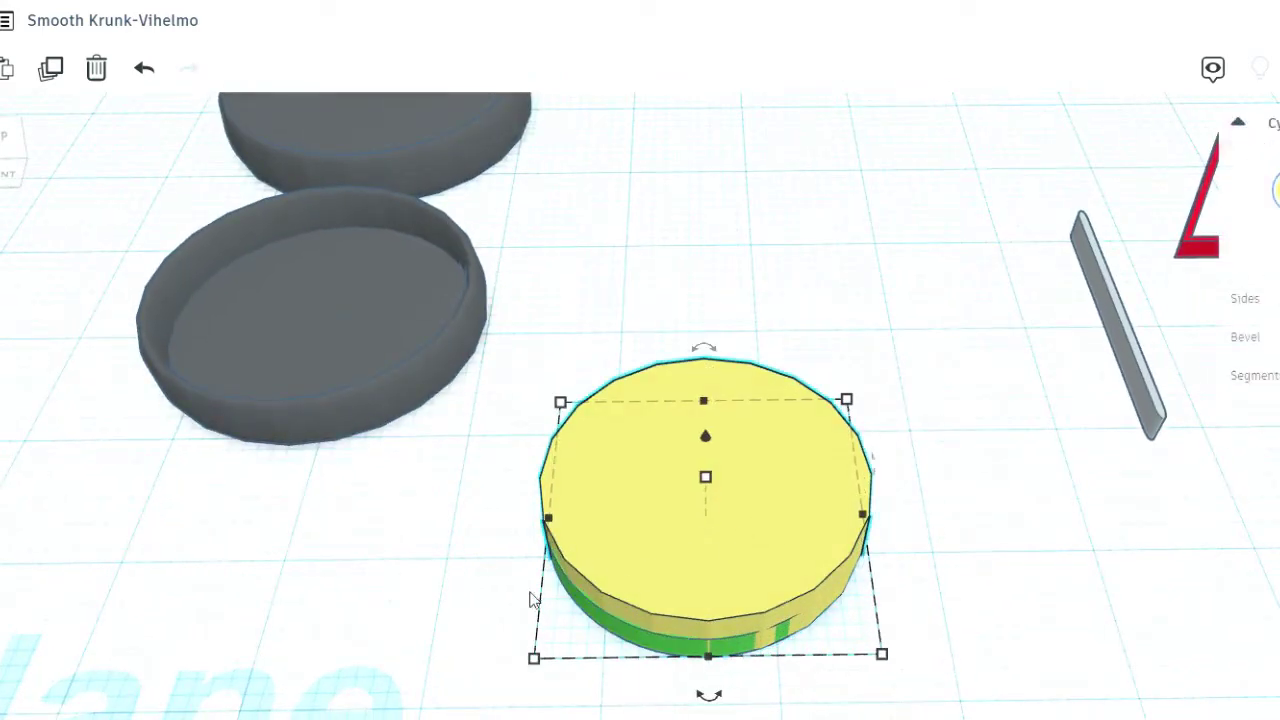
left_click_drag(535, 672, 513, 688)
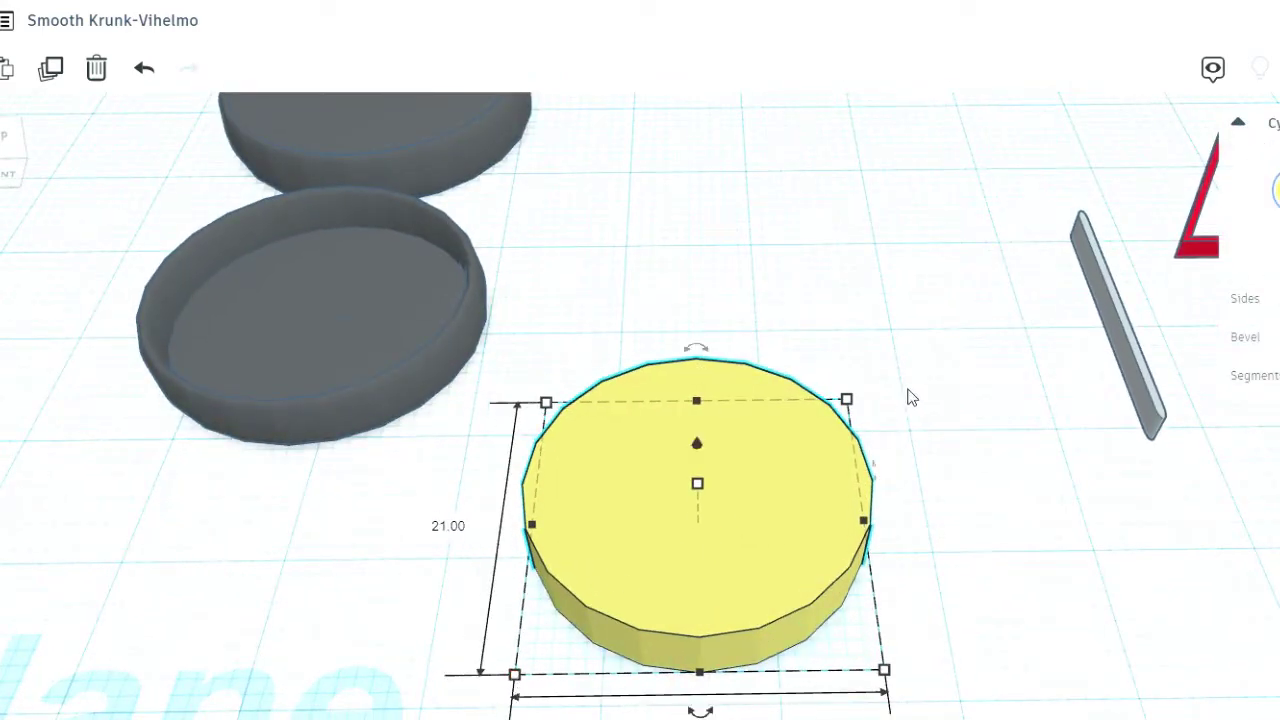
left_click_drag(852, 396, 863, 391)
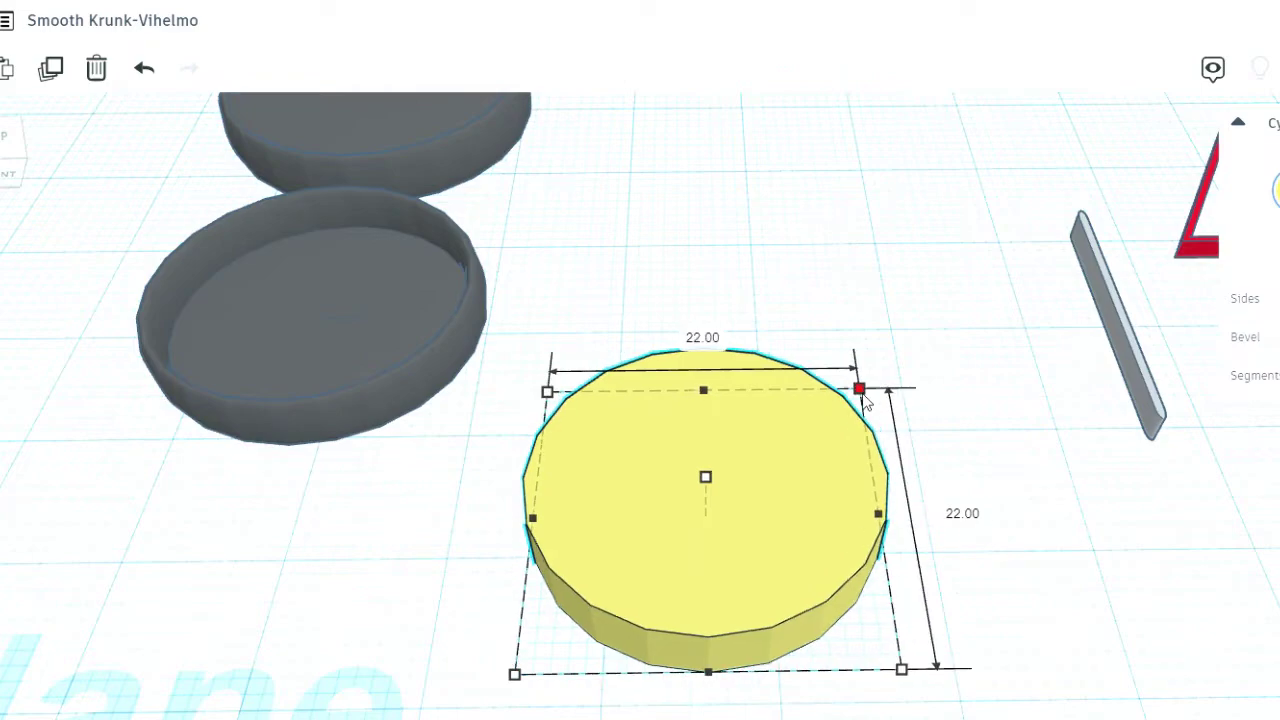
key("h")
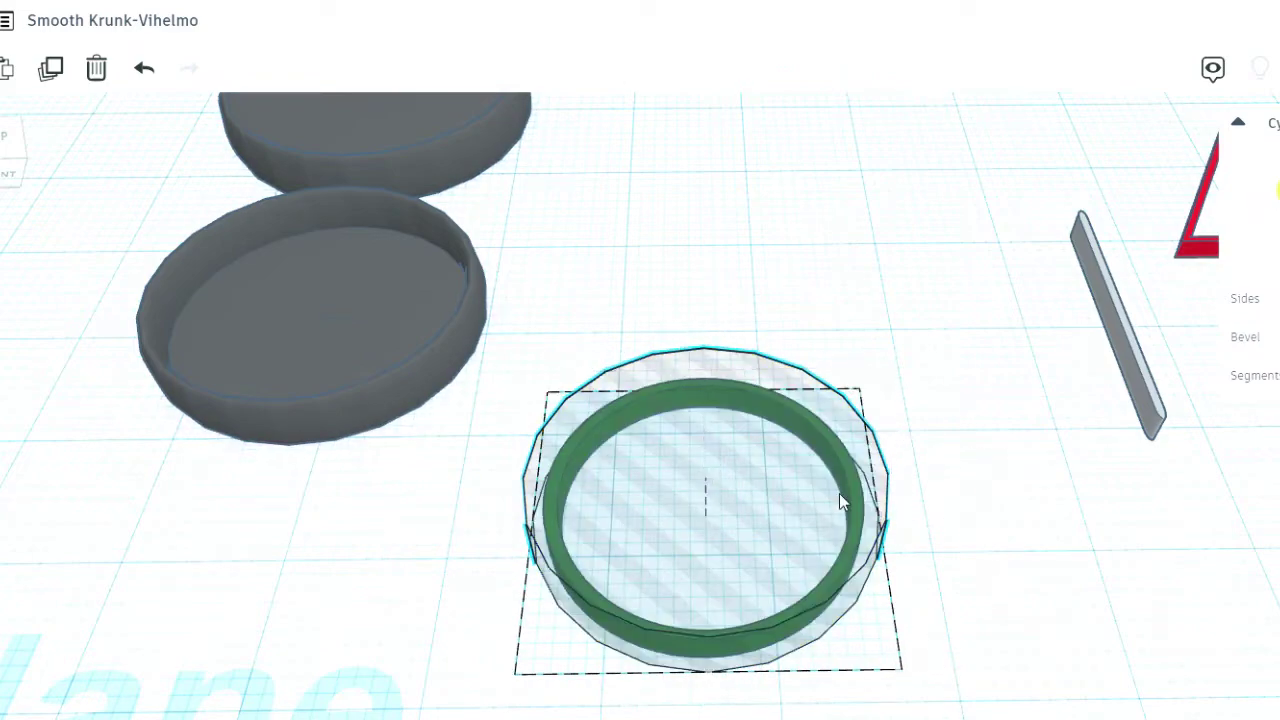
Raise the green ring above the hole cylinder and set the hole back near the workplane.
right_click_drag(839, 493, 698, 561)
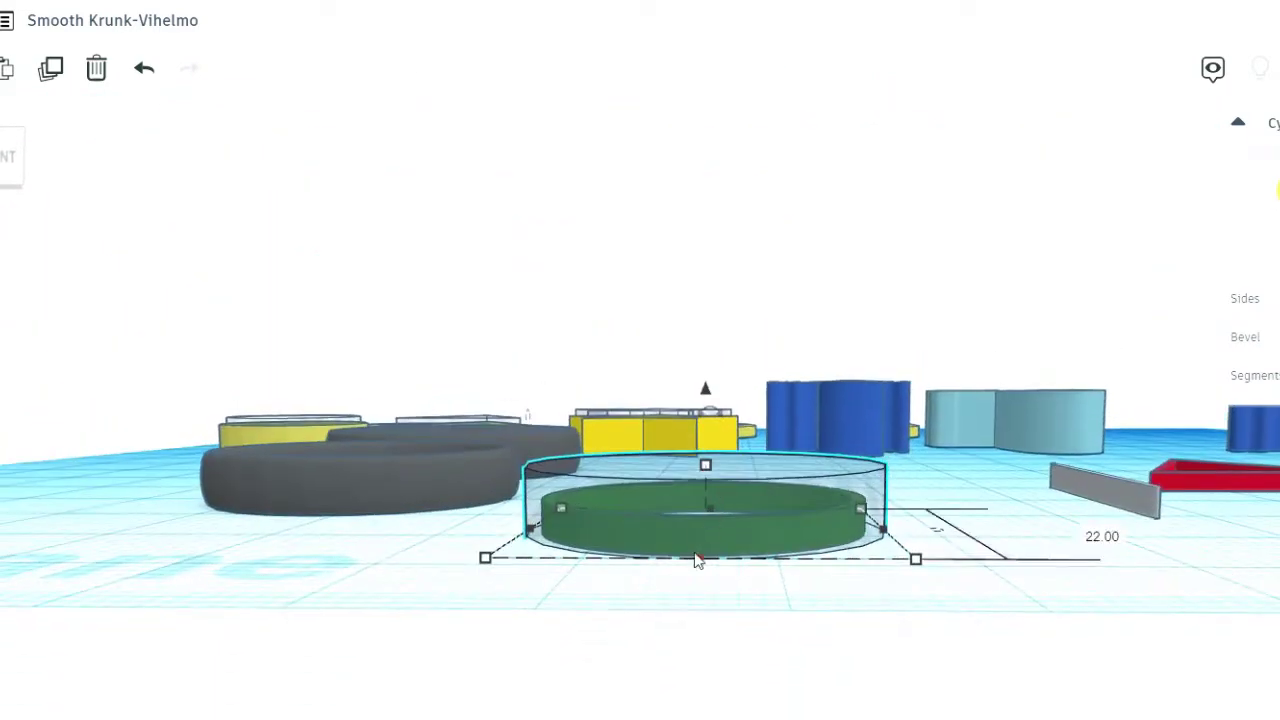
left_click_drag(706, 392, 700, 464)
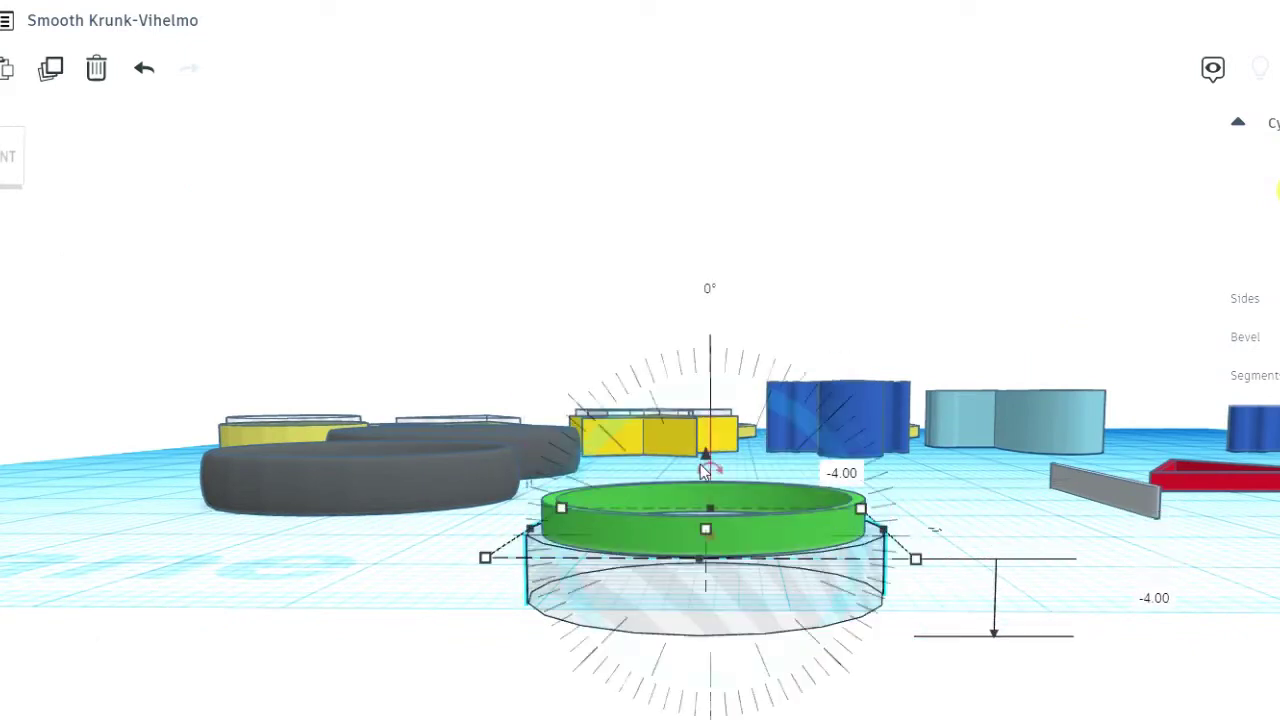
left_click(778, 487)
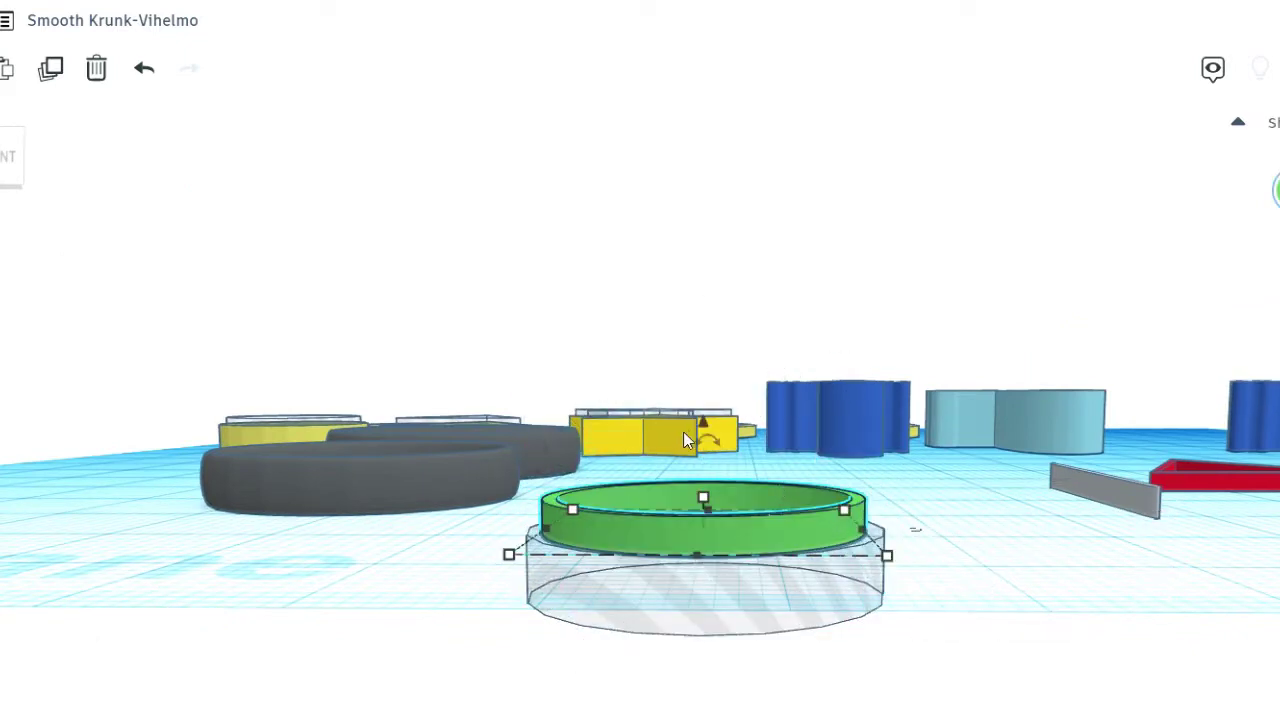
left_click_drag(703, 428, 708, 345)
left_click(720, 531)
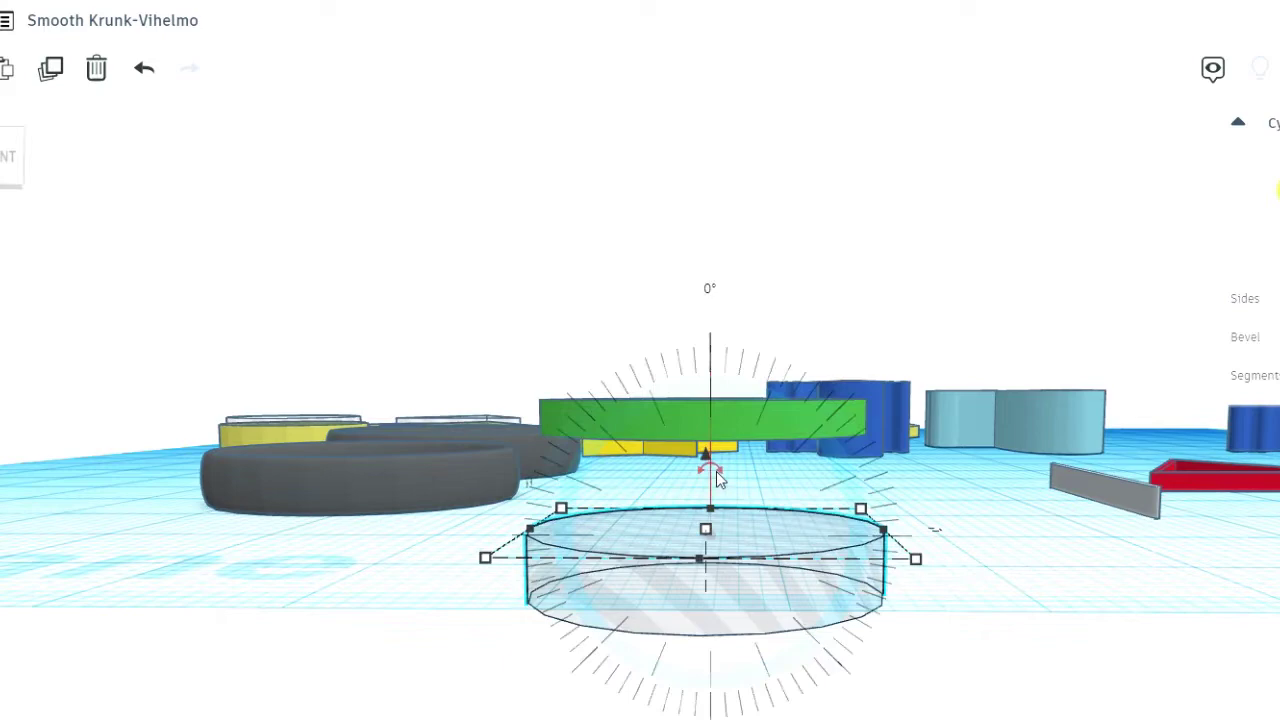
left_click_drag(707, 459, 706, 403)
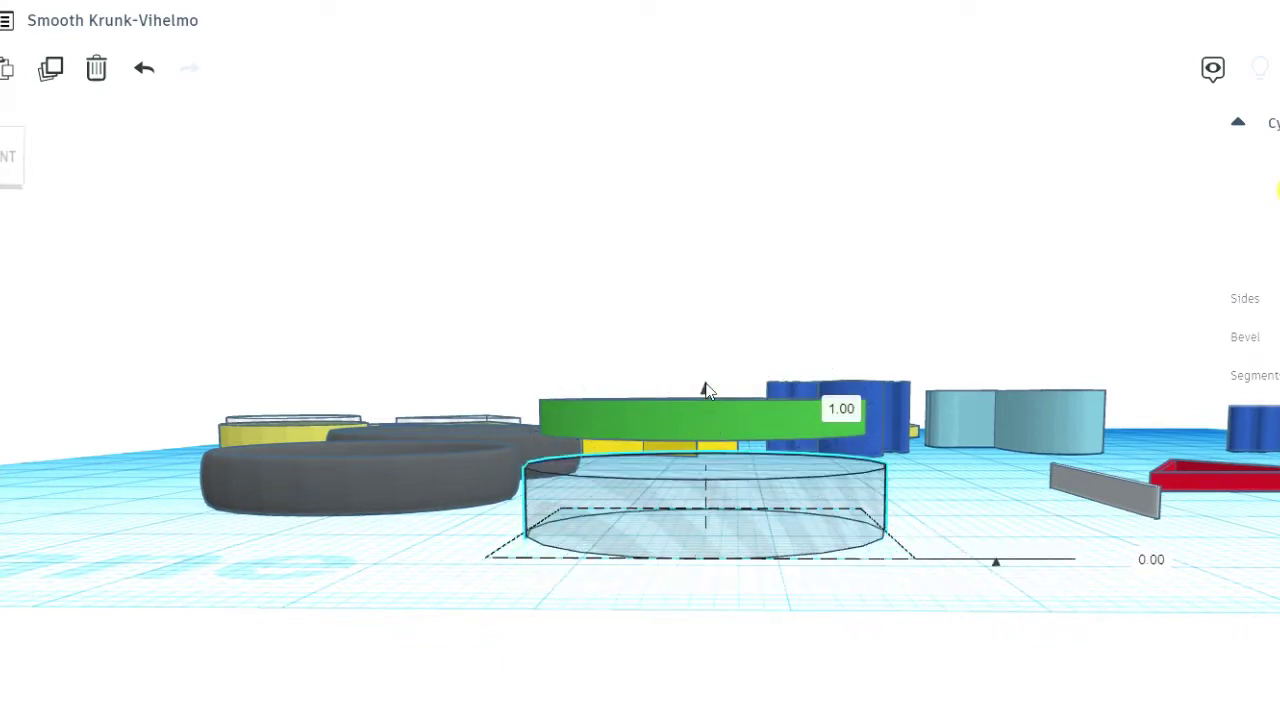
Lower the green ring into the top of the disc and centre it.
right_click_drag(718, 406, 843, 395)
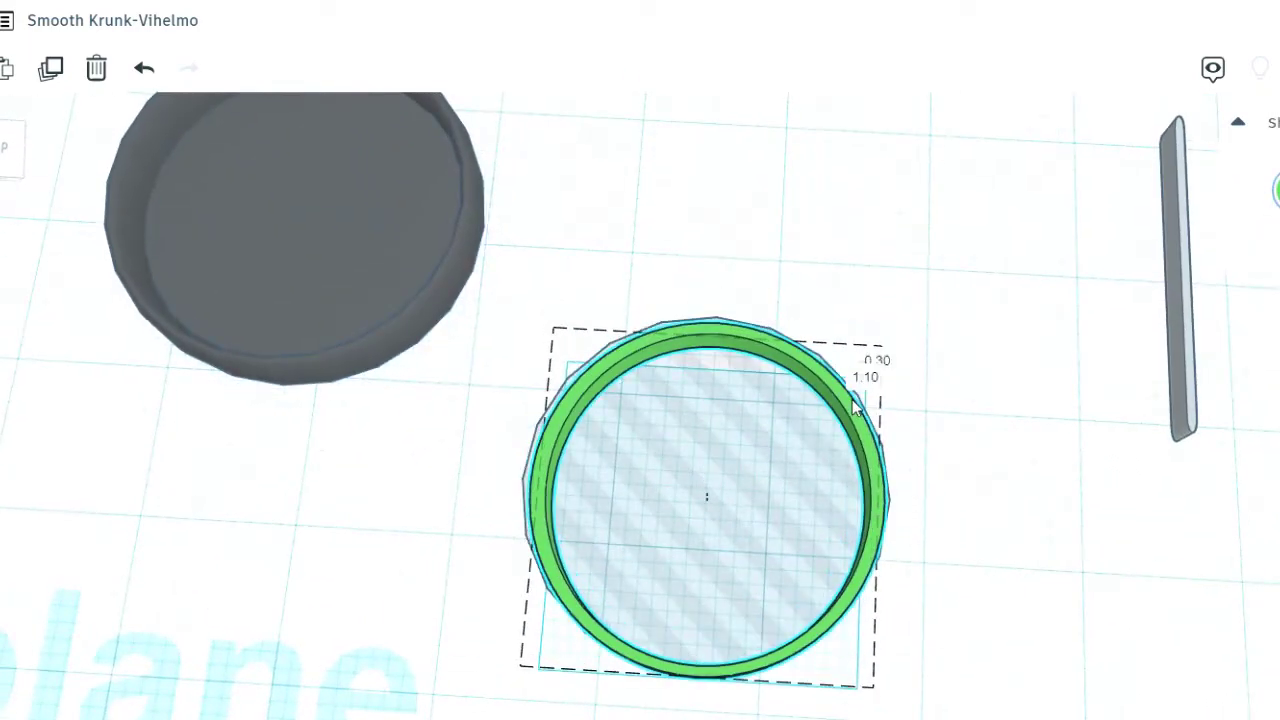
right_click_drag(855, 405, 714, 341)
left_click_drag(711, 346, 703, 400)
right_click_drag(703, 400, 770, 623)
left_click_drag(770, 623, 766, 609)
Confirm the cylinder is still 22.00 wide and select it together with the ring.
left_click(757, 638)
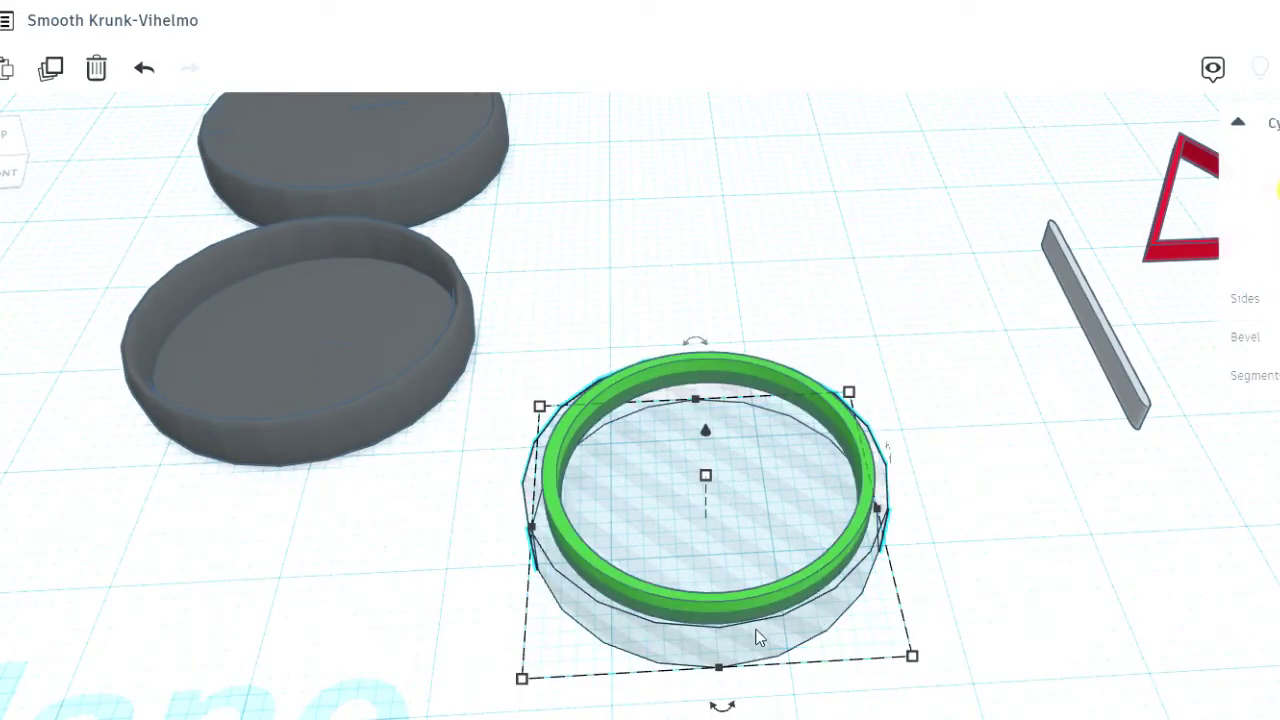
right_click_drag(757, 638, 780, 495)
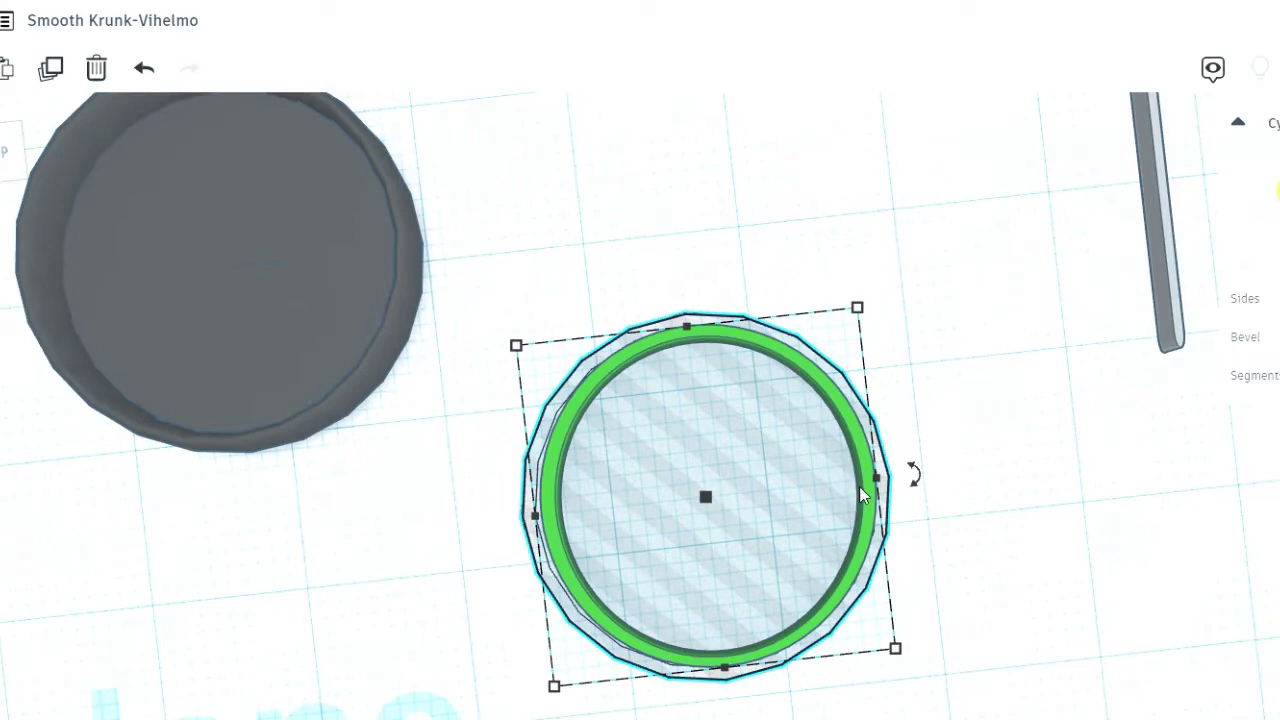
mouse_move(536, 517)
left_mouse_down()
mouse_move(523, 521)
mouse_move(541, 520)
left_mouse_up()
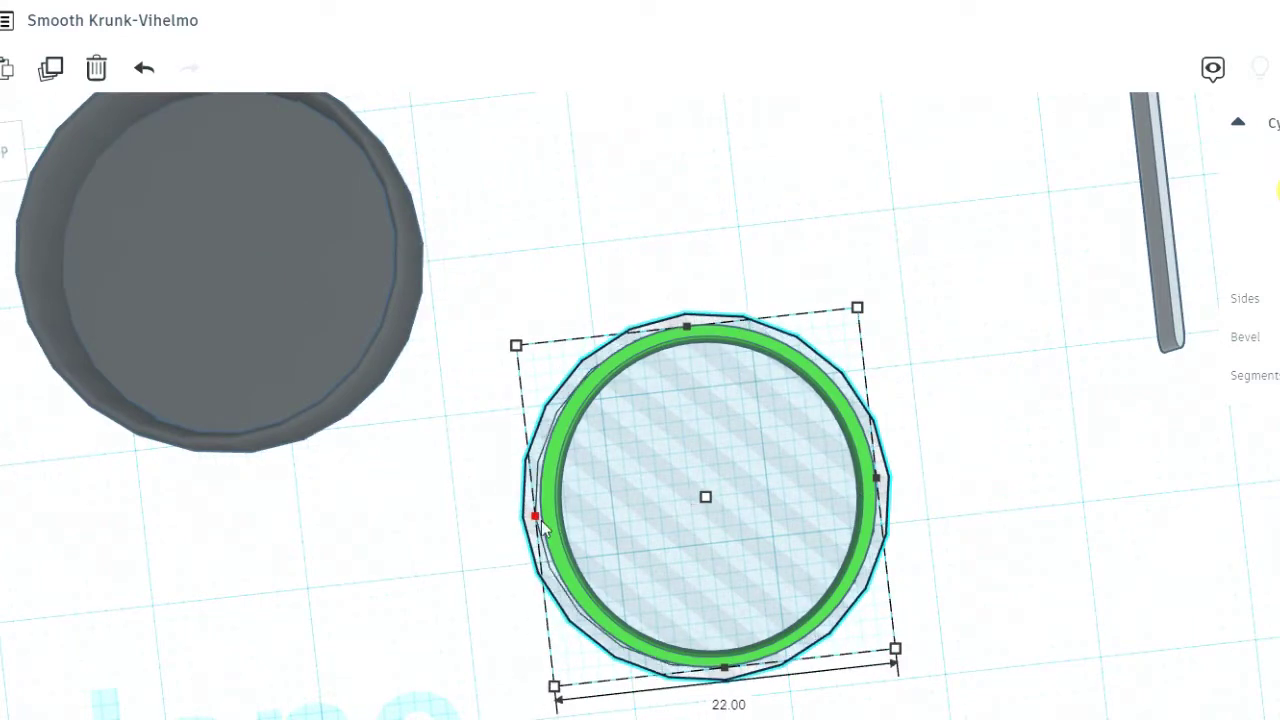
right_click_drag(929, 320, 846, 451)
left_click(846, 451, "shift")
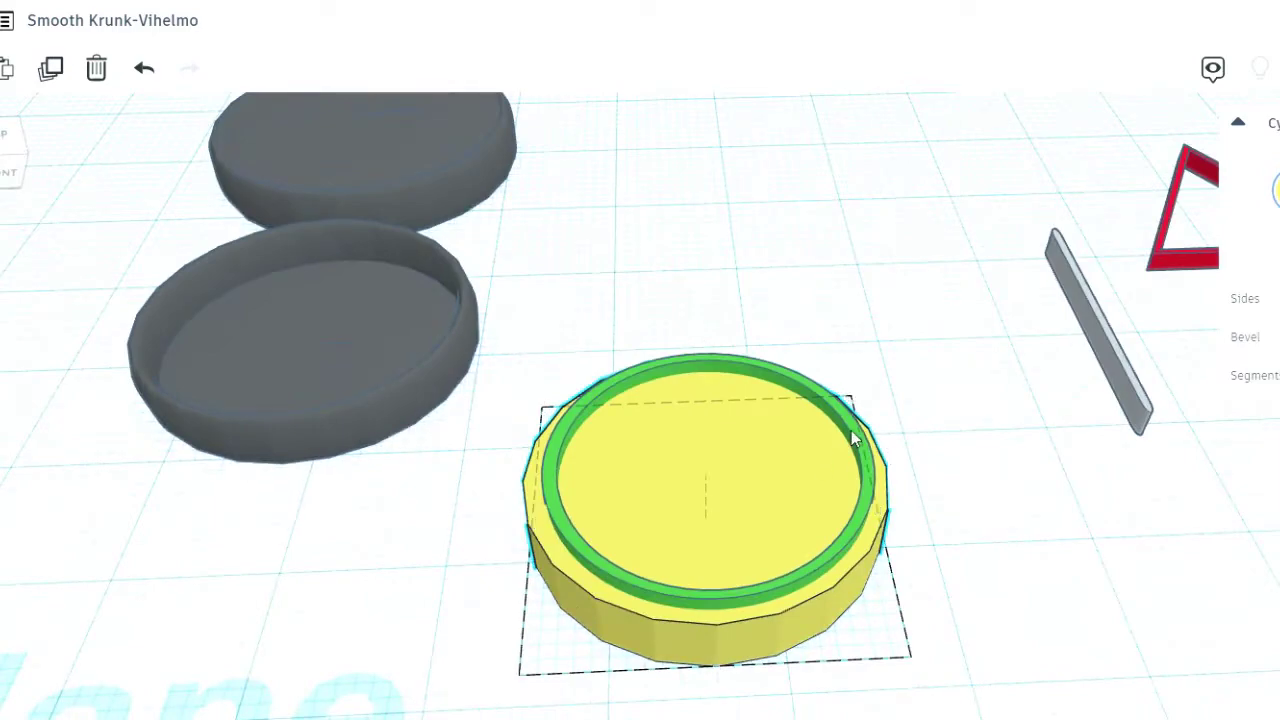
Tidy the umbrella sketch by undoing a stroke and erasing part of its outline.
key("Escape")
scroll(686, 323, "down", 3)
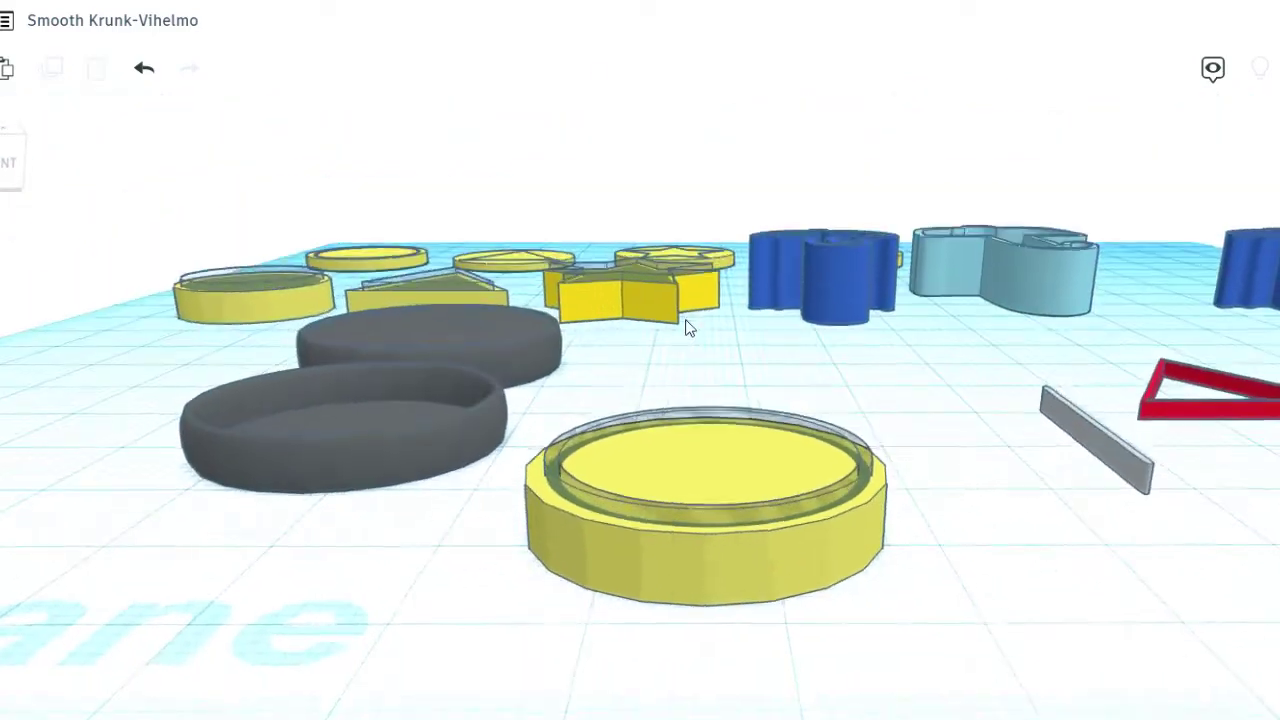
scroll(686, 491, "up", 3)
right_click_drag(561, 437, 880, 455)
left_click(862, 452)
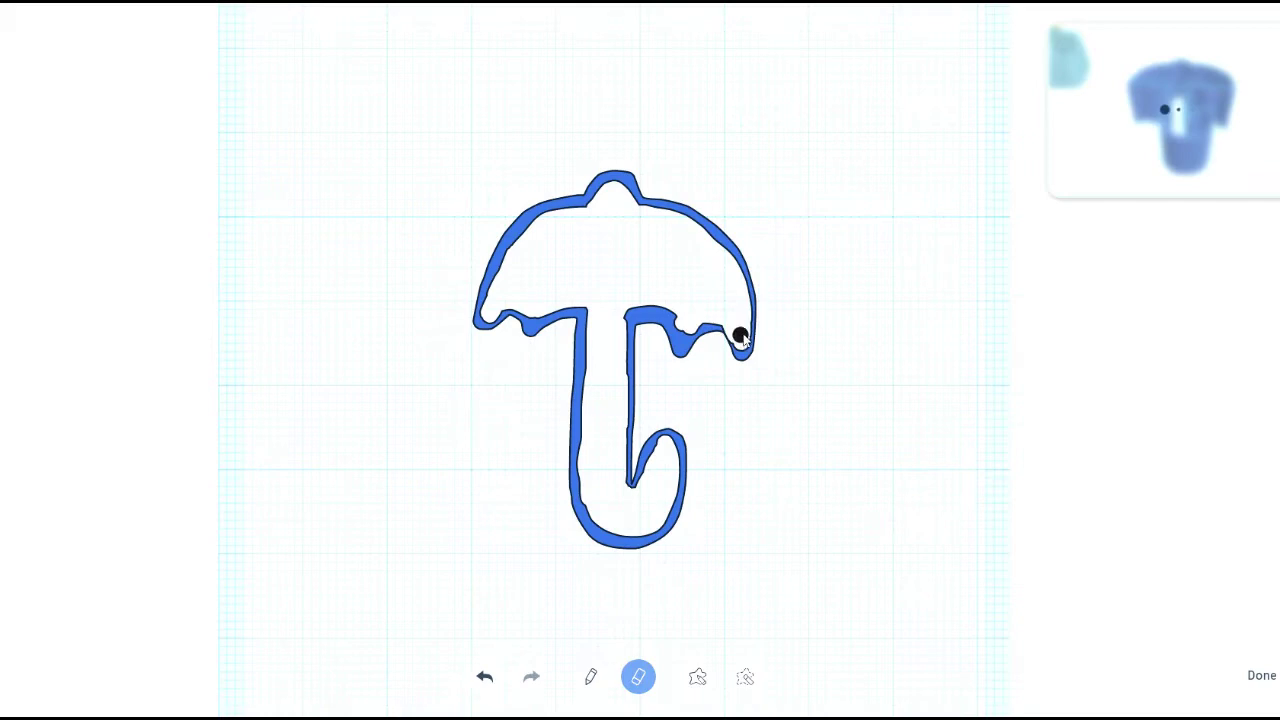
key("ctrl+z")
left_click_drag(732, 313, 737, 334)
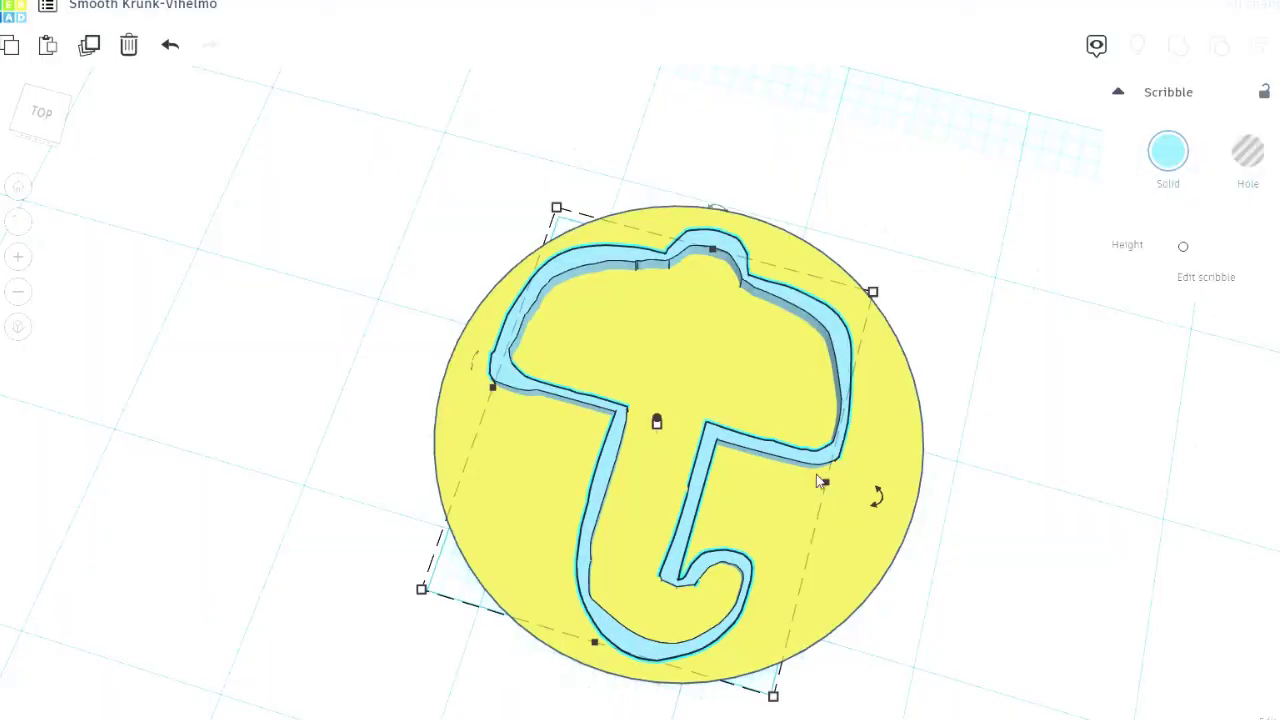
Turn the umbrella outline into a hole cut into the yellow disc.
left_click(905, 383)
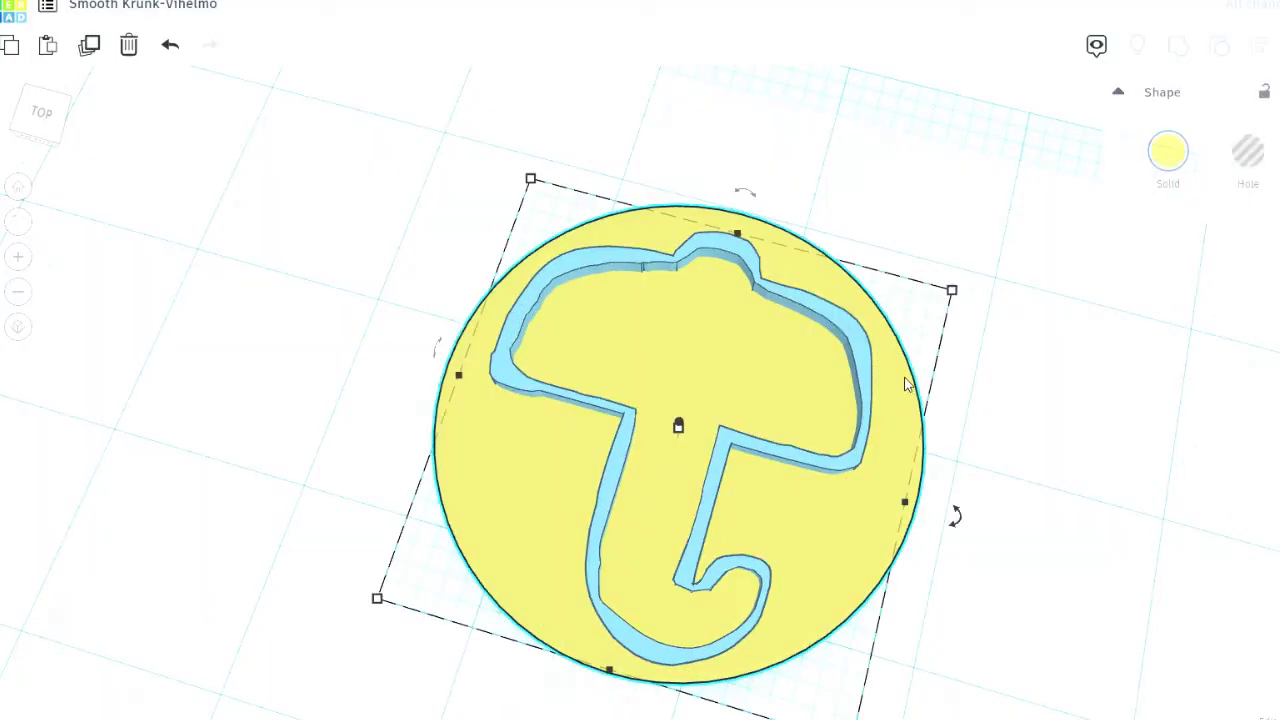
left_click(852, 320)
left_click(1248, 152)
left_click(923, 194)
mouse_move(923, 194)
right_mouse_down()
mouse_move(965, 296)
mouse_move(782, 402)
right_mouse_up()
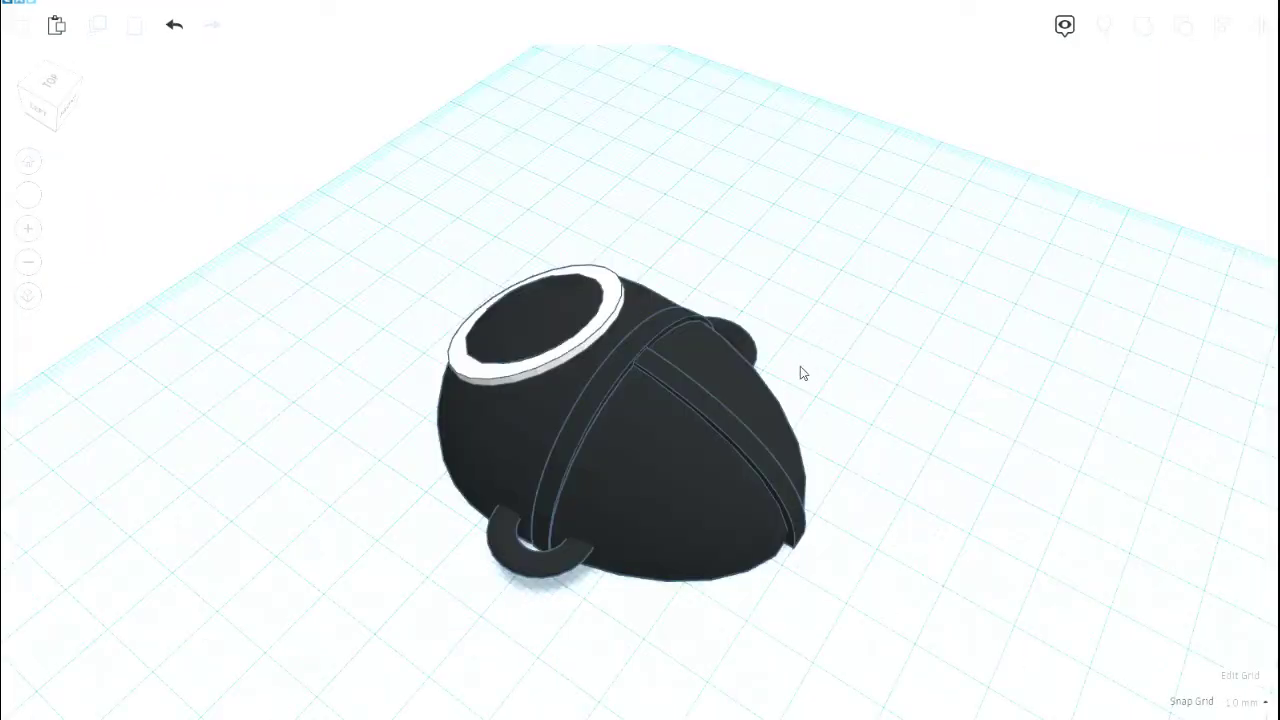
Orbit and zoom around the black guard mask to inspect its right side.
mouse_move(800, 373)
right_mouse_down()
mouse_move(783, 458)
mouse_move(814, 366)
mouse_move(801, 392)
right_mouse_up()
scroll(801, 392, "up", 3)
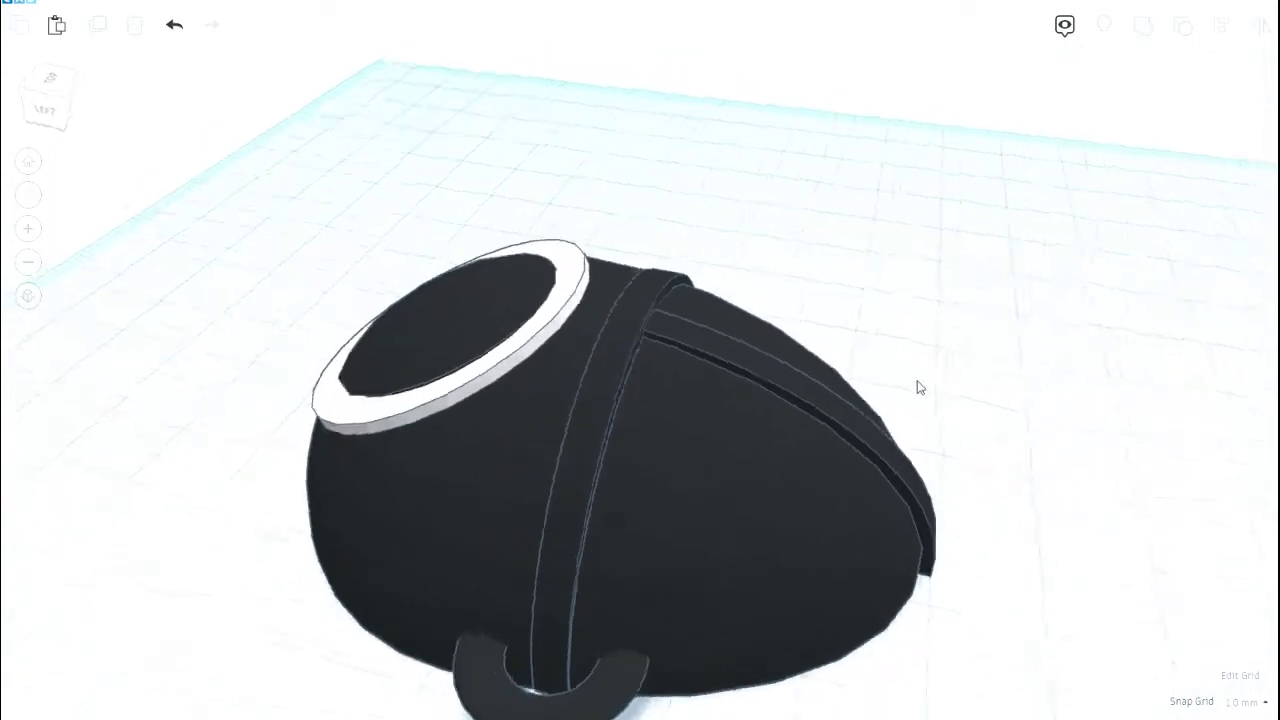
right_click_drag(920, 388, 770, 395)
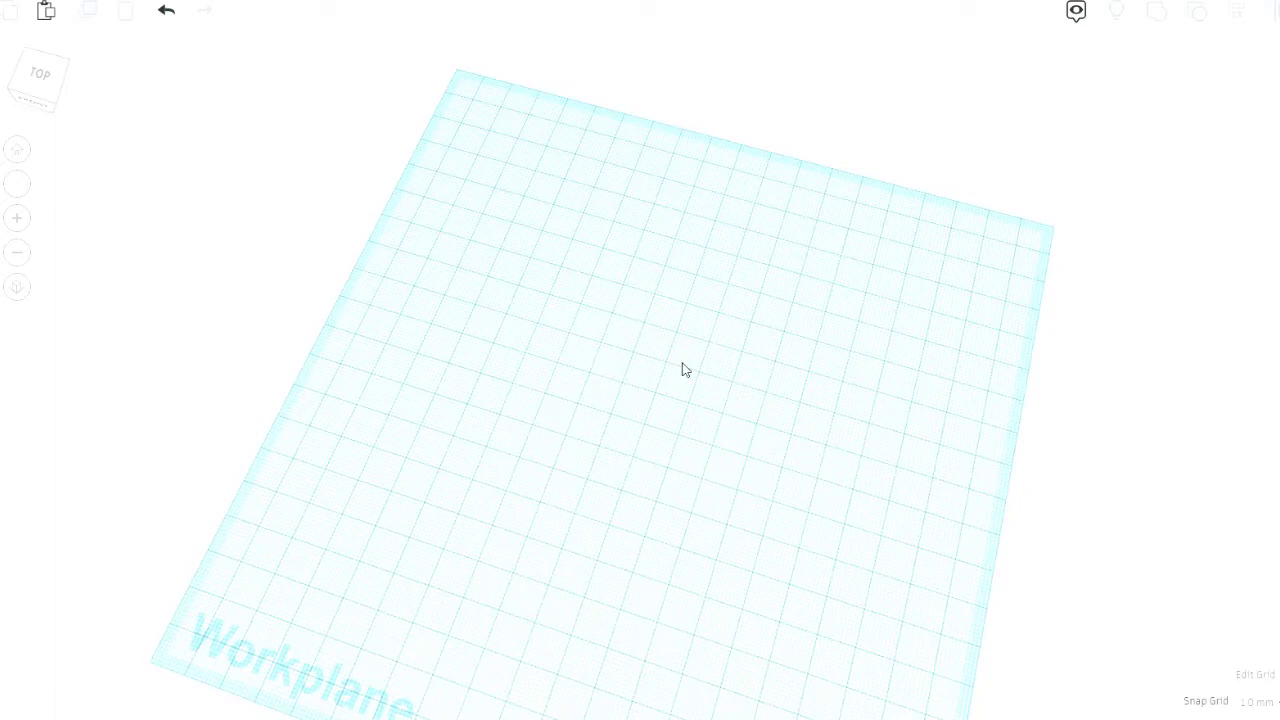
Paste the black egg-shaped blob onto the workplane.
key("ctrl+v")
right_click_drag(767, 358, 691, 414)
left_click(785, 374)
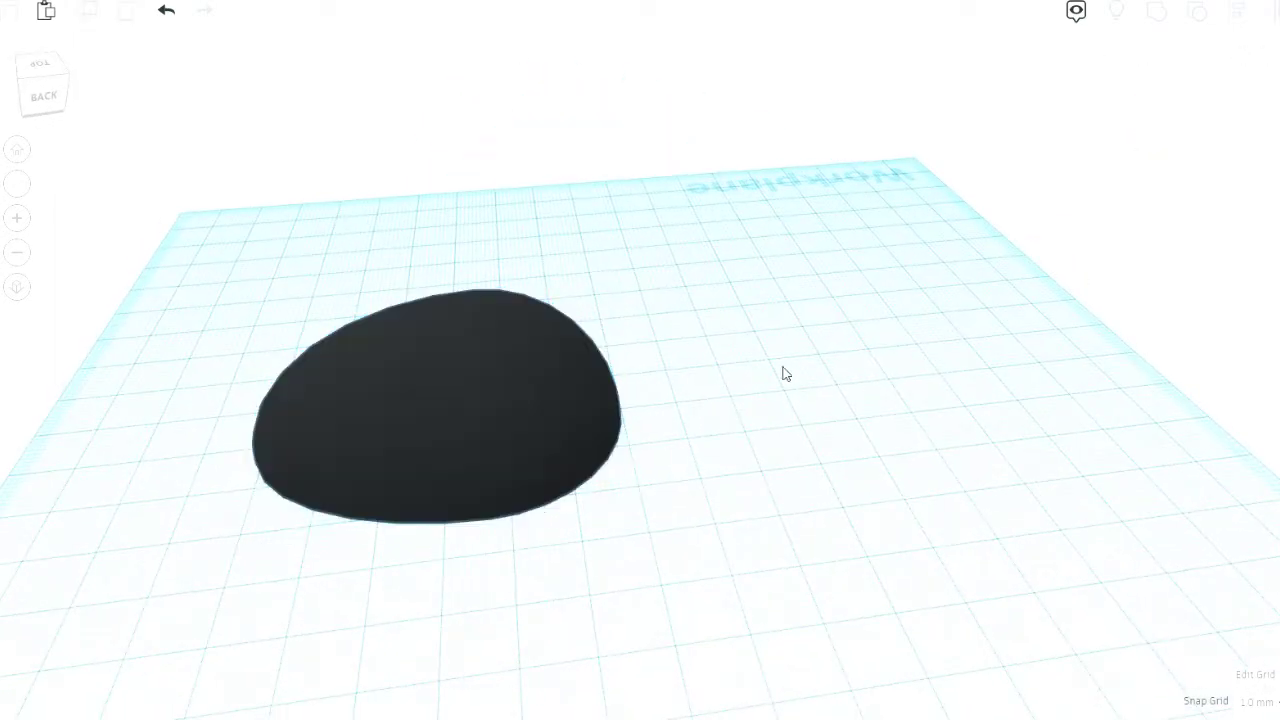
left_click(517, 371)
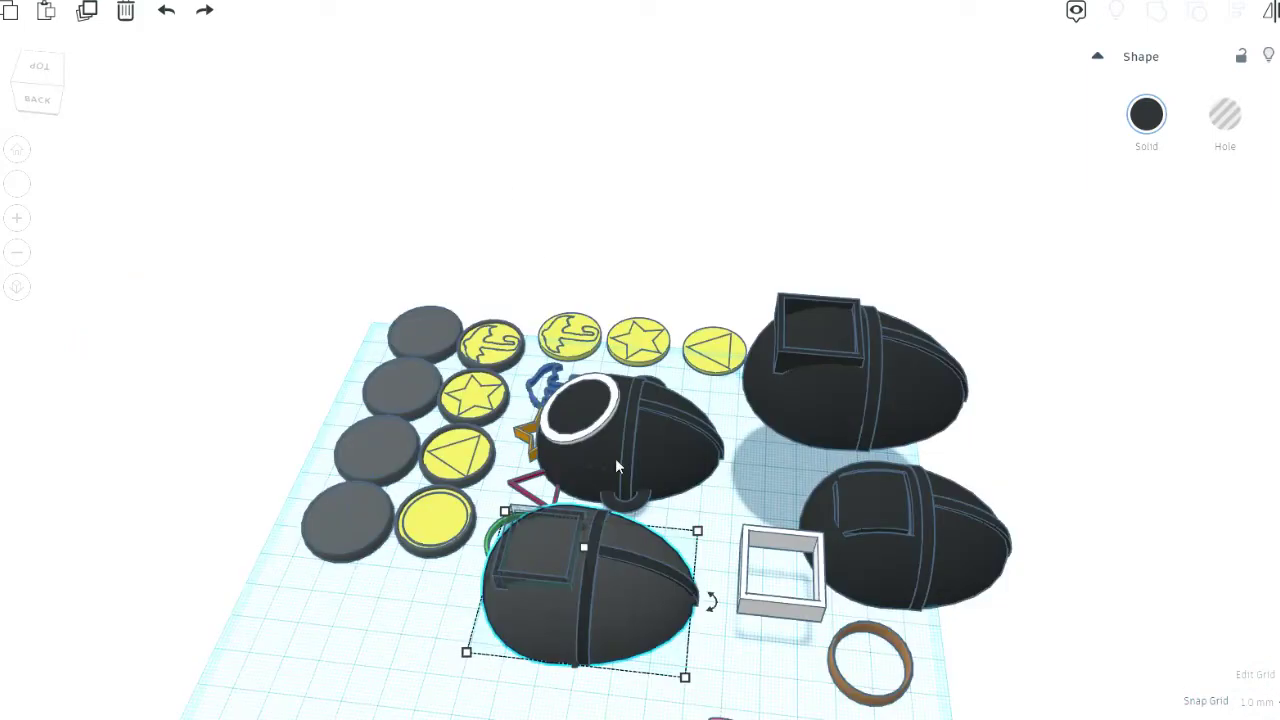
left_click(603, 559)
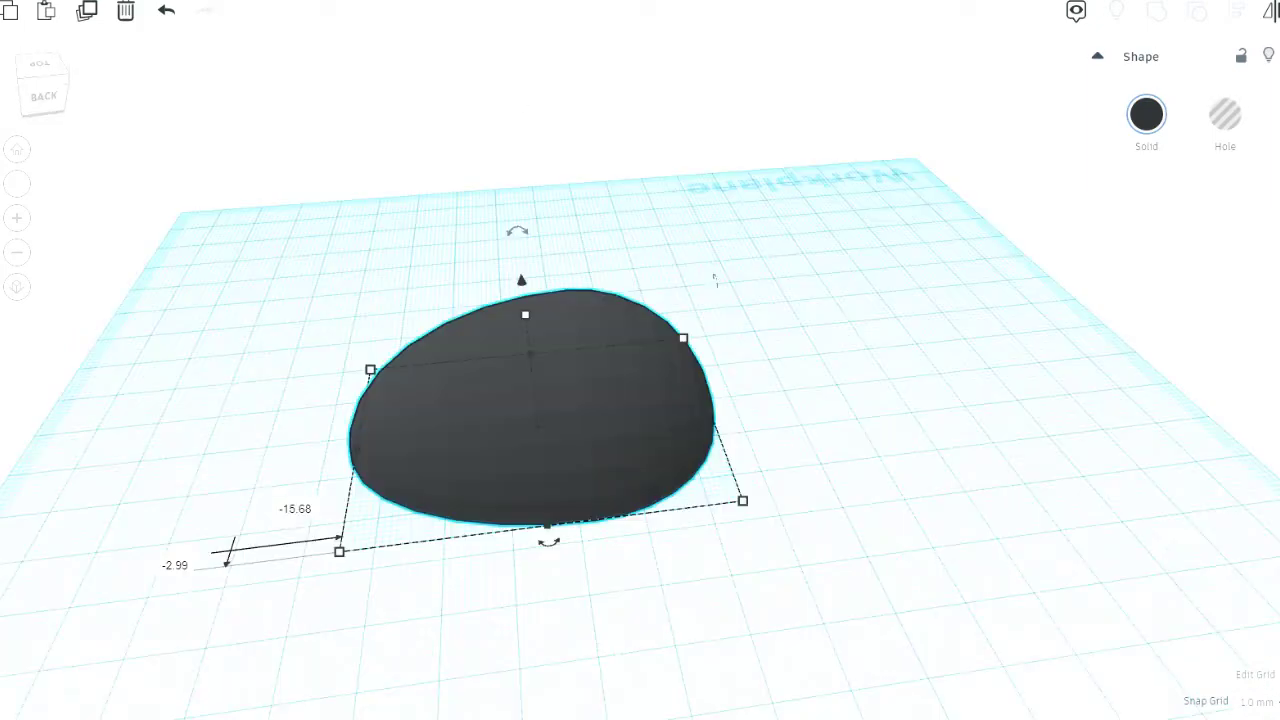
left_click(770, 336)
Paste a thin black arch and rotate it 90° so it straddles the blob.
key("ctrl+v")
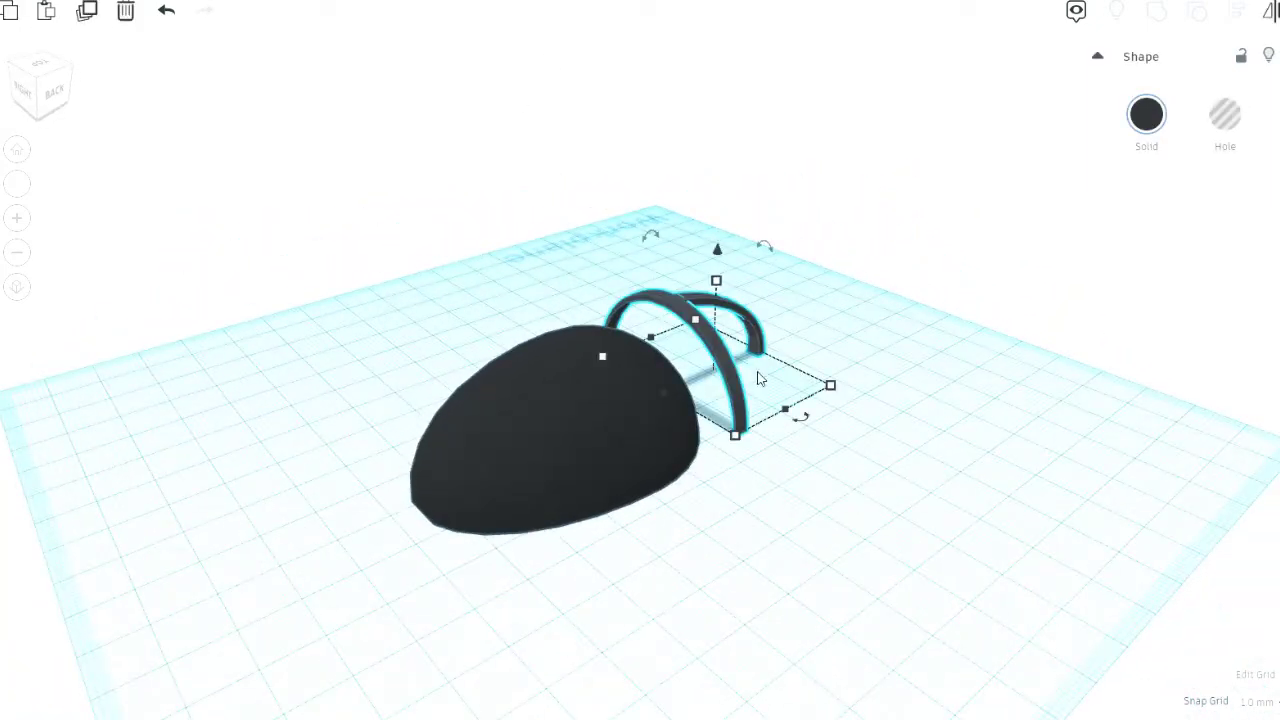
right_click_drag(840, 328, 820, 245)
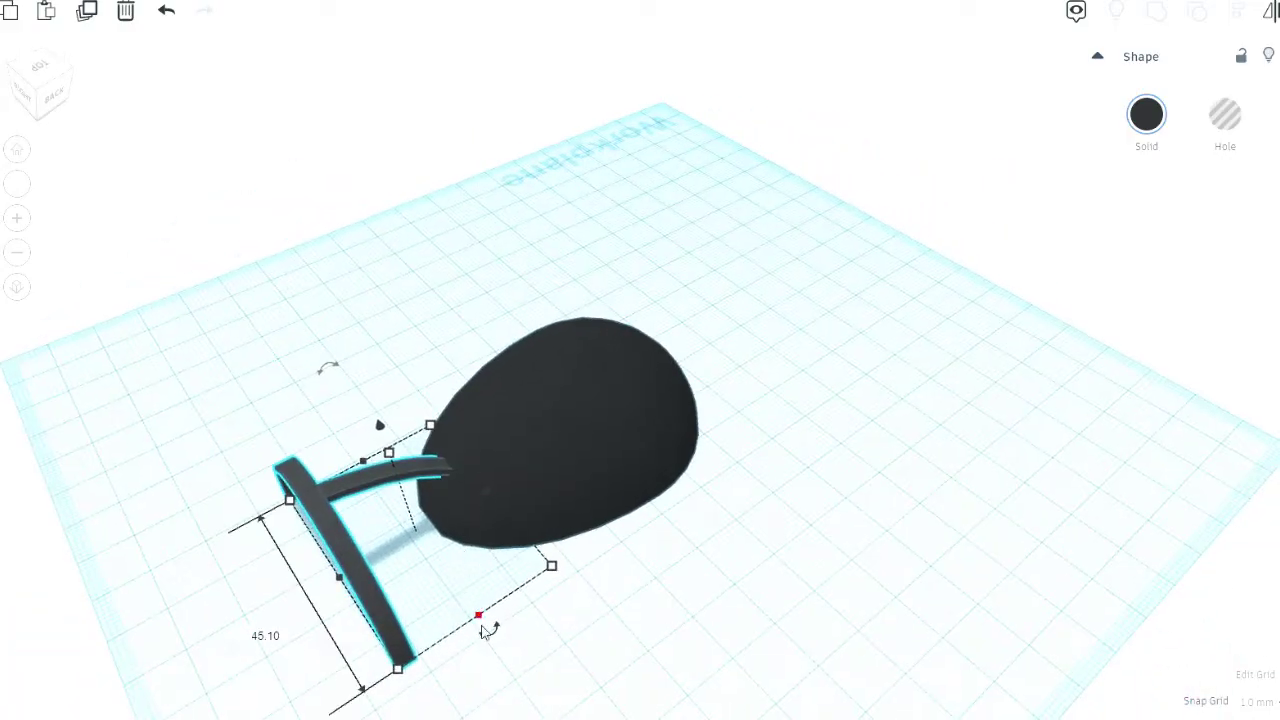
mouse_move(483, 630)
left_mouse_down()
mouse_move(500, 650)
mouse_move(470, 640)
left_mouse_up()
left_click(417, 499)
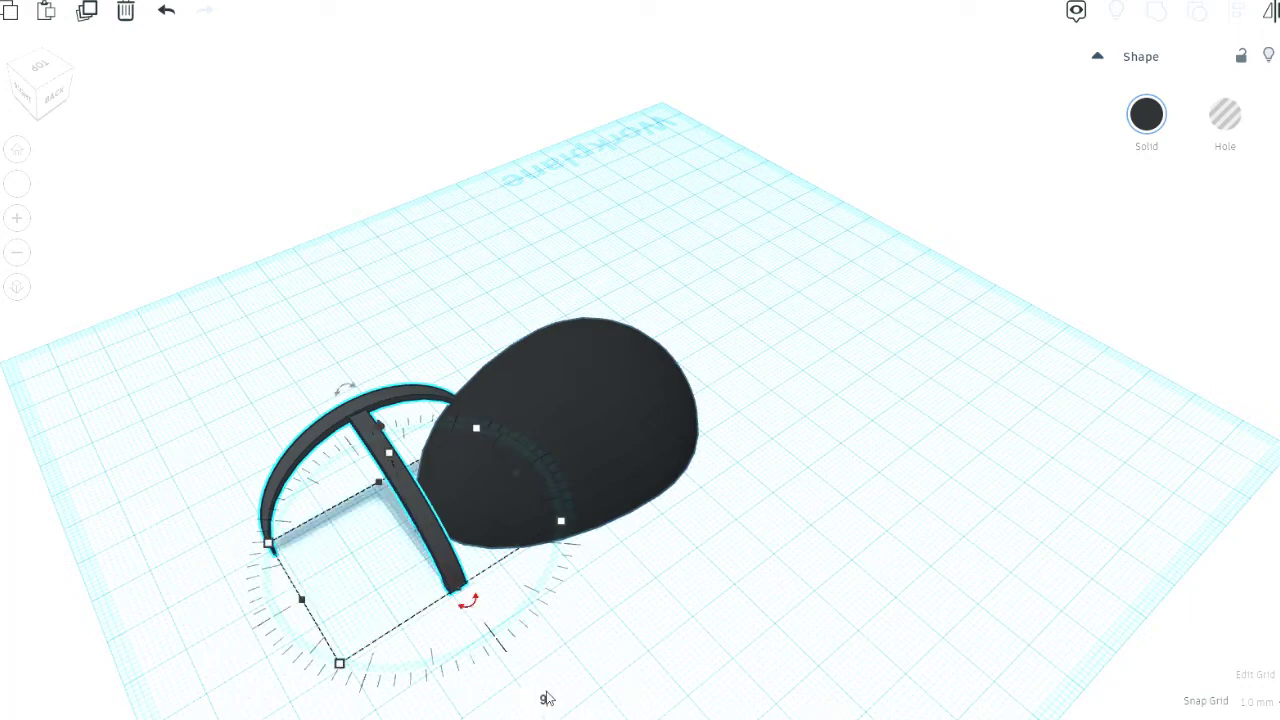
left_click_drag(547, 698, 563, 653)
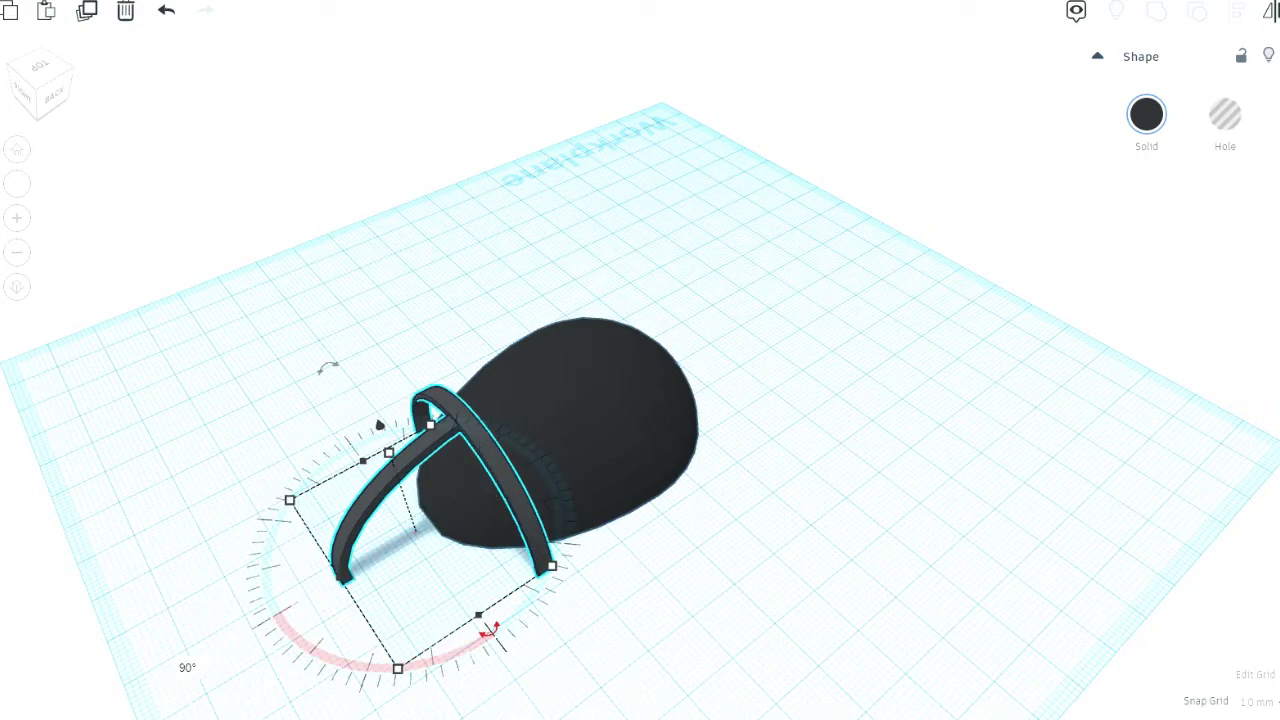
left_click(3, 193)
right_click_drag(23, 197, 586, 391)
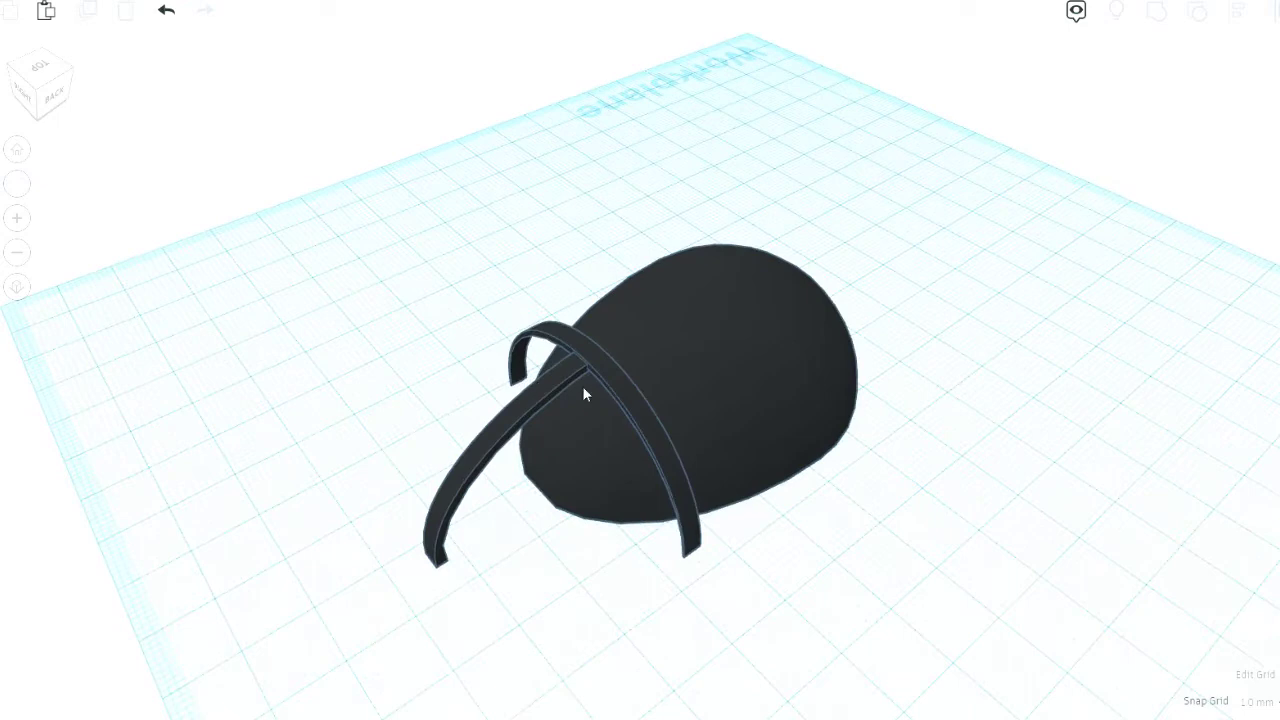
left_click(586, 391)
right_click_drag(1080, 320, 820, 390)
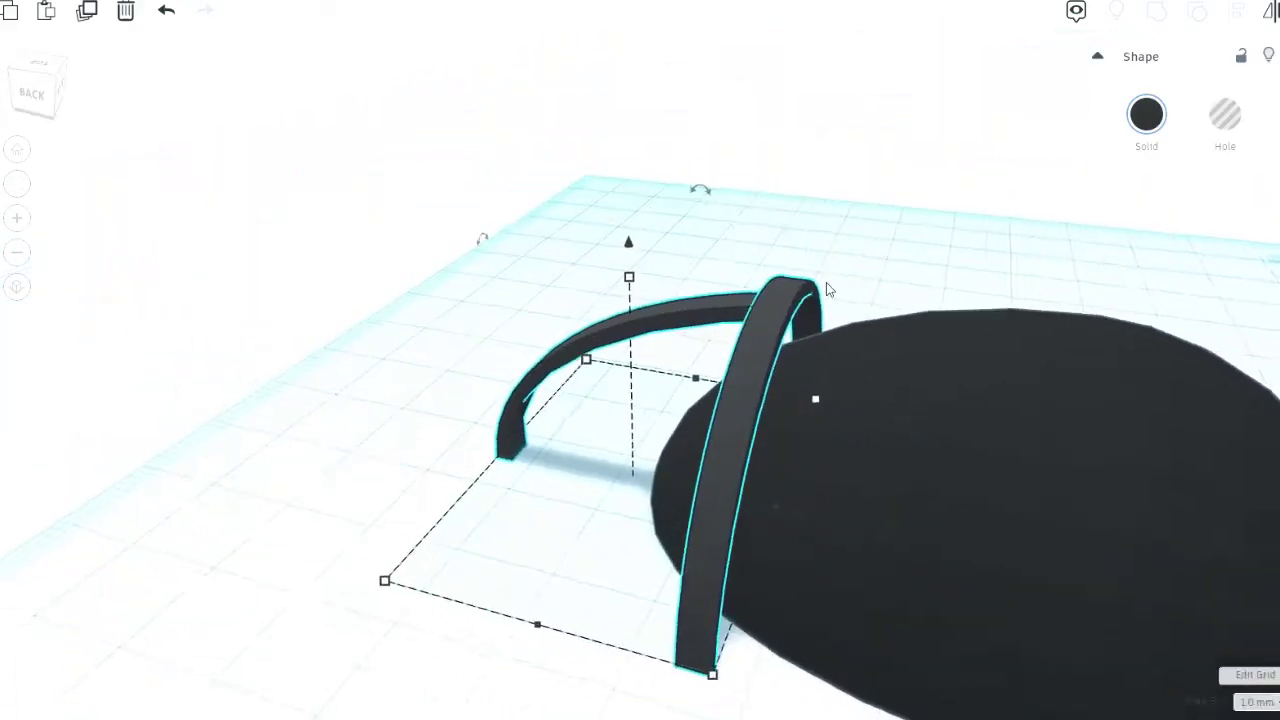
scroll(941, 360, "up", 5)
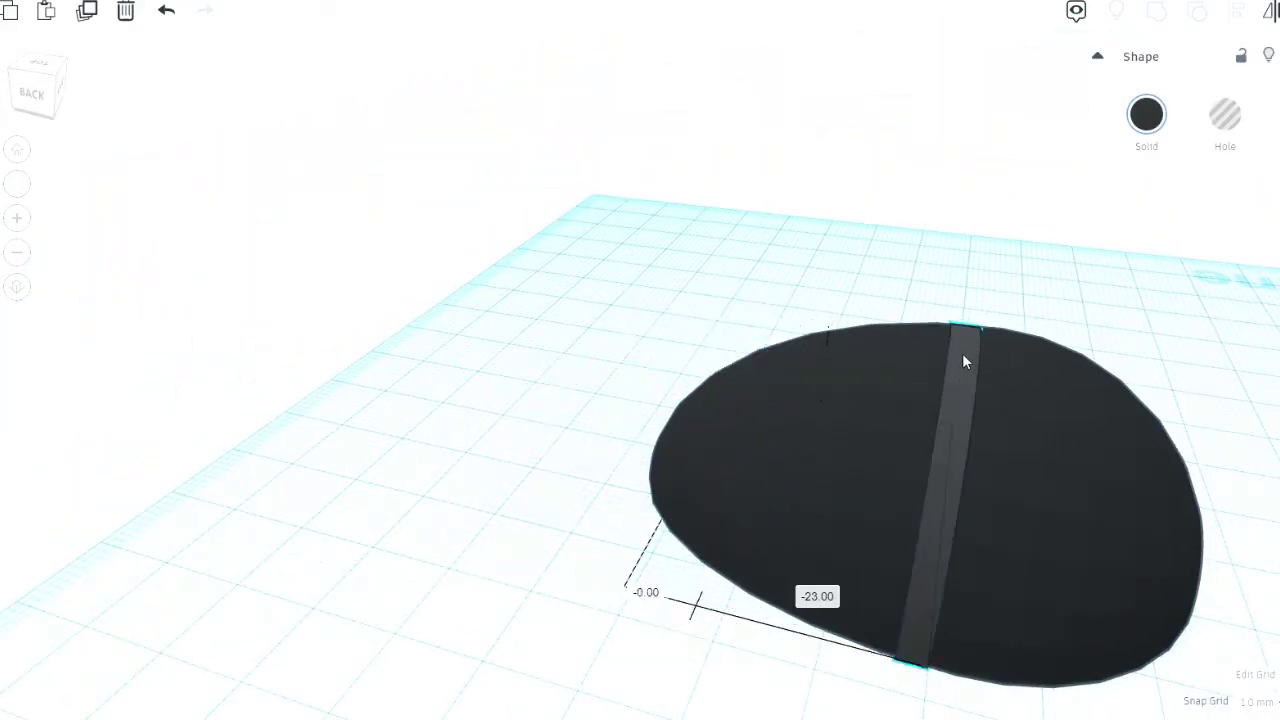
right_click_drag(962, 353, 148, 189)
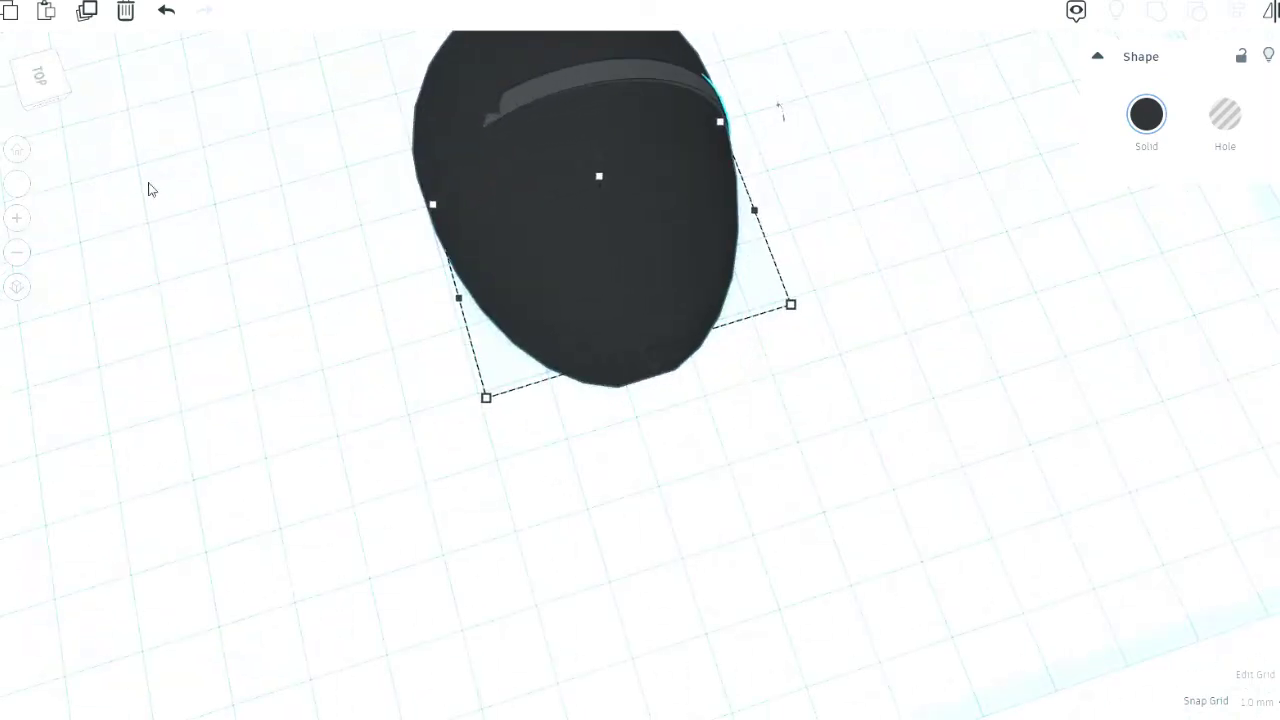
right_click_drag(35, 188, 725, 267)
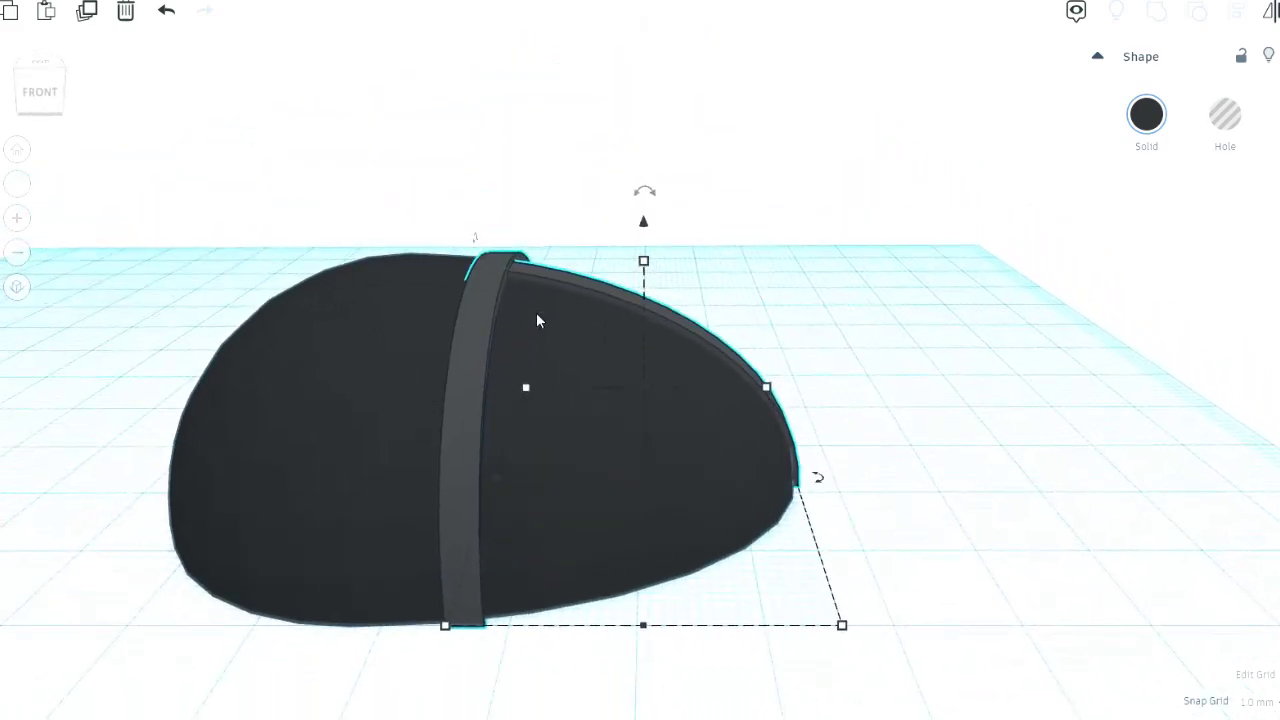
Move the white tube ring onto the black egg's opening and lower it onto the rim.
right_click_drag(534, 315, 1134, 440)
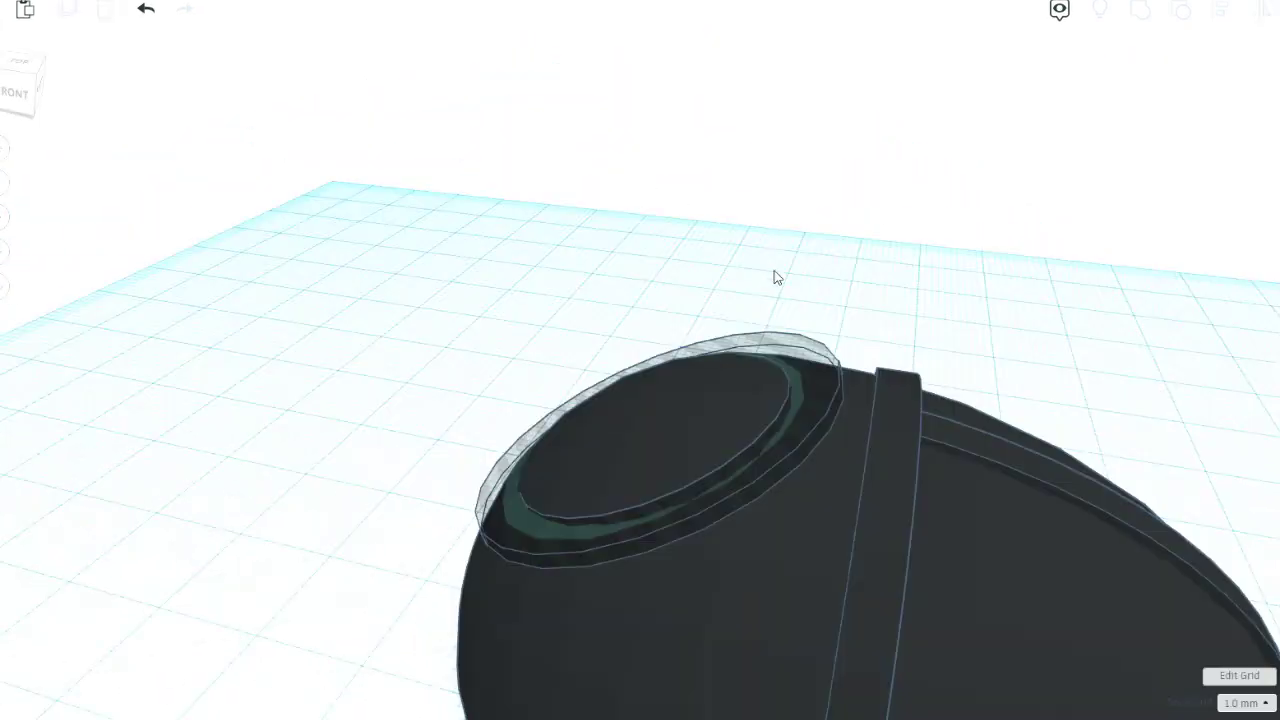
left_click(808, 380)
left_click_drag(808, 380, 612, 344)
left_click(14, 183)
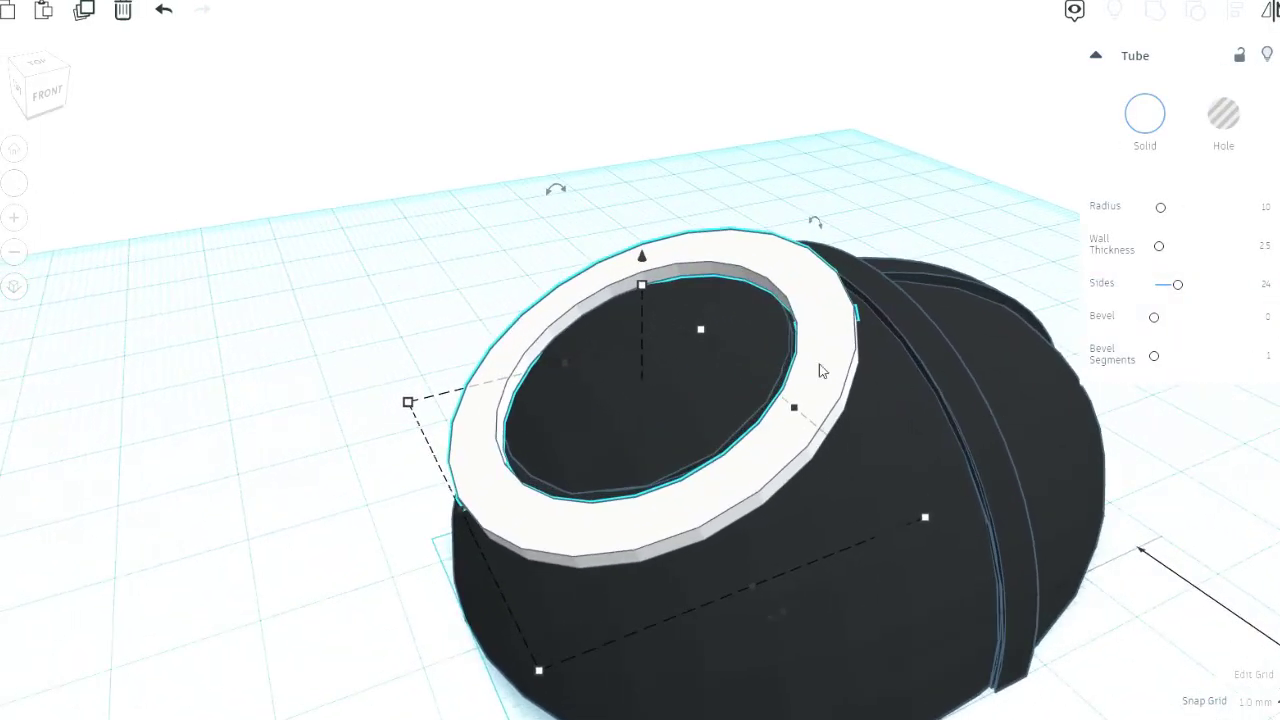
right_click_drag(133, 163, 600, 255)
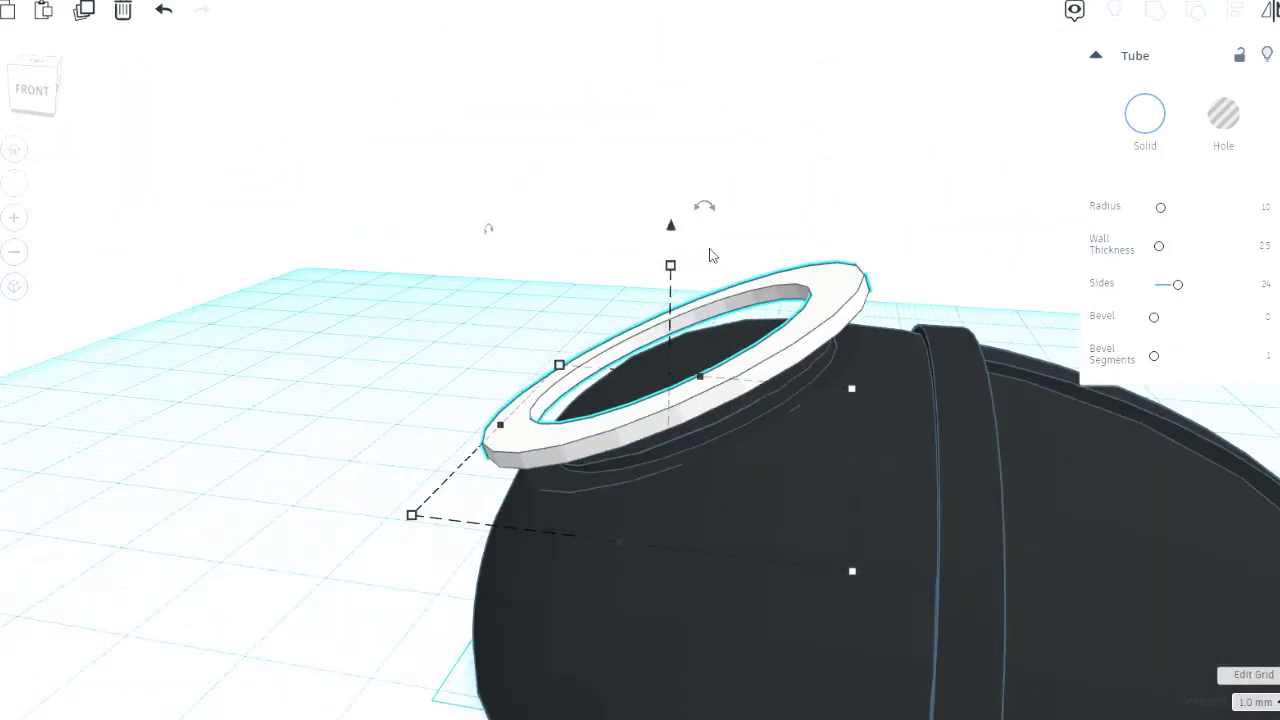
left_click_drag(670, 230, 719, 288)
right_click_drag(720, 288, 943, 405)
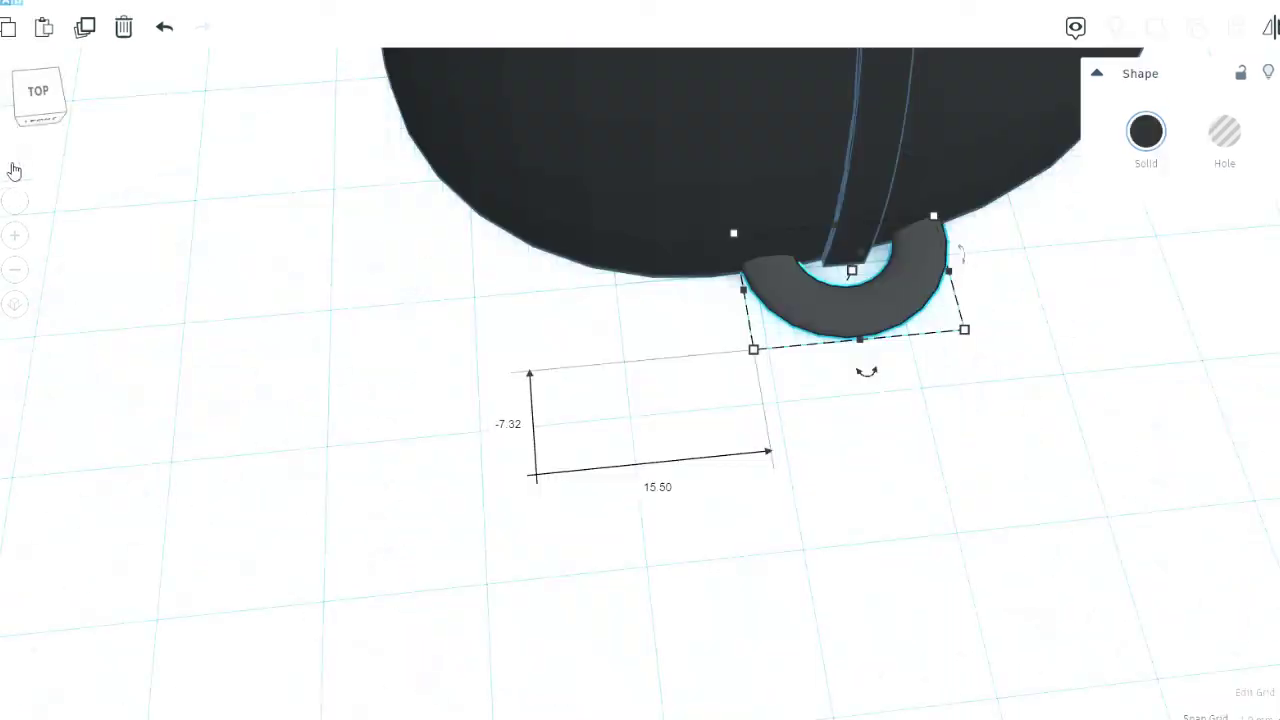
right_click_drag(434, 251, 691, 357)
scroll(530, 360, "up", 3)
scroll(530, 361, "down", 5)
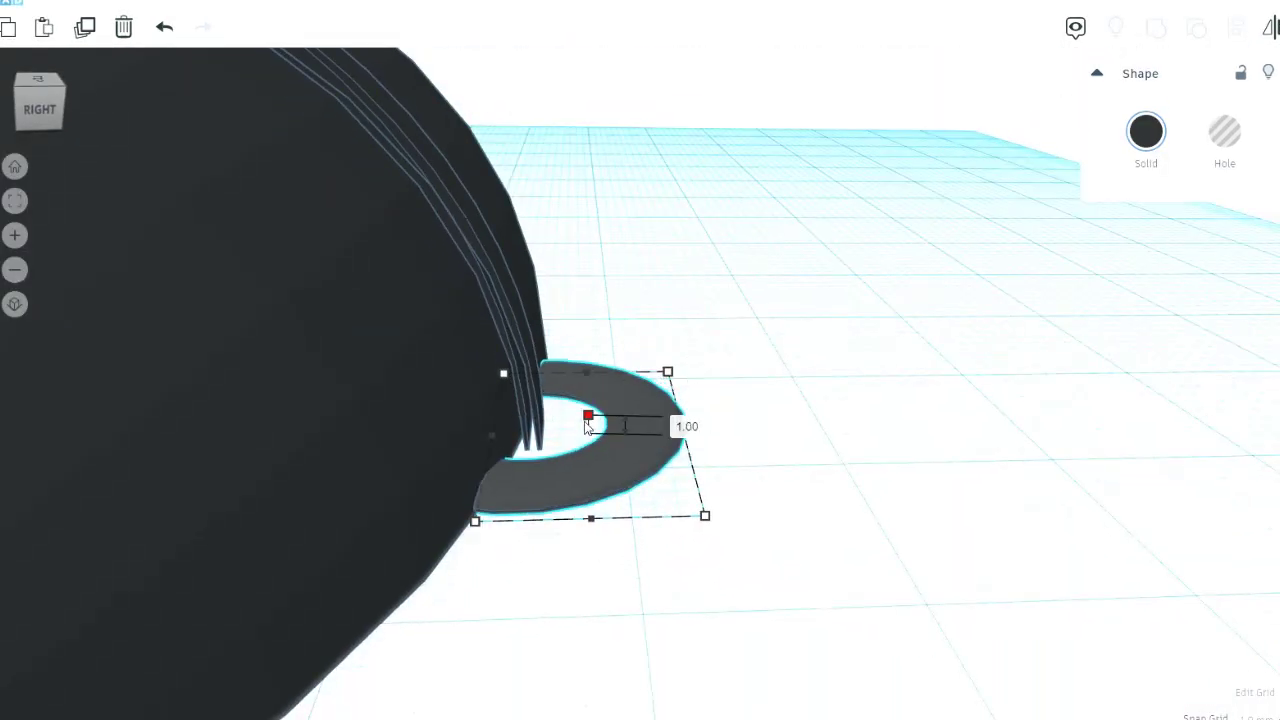